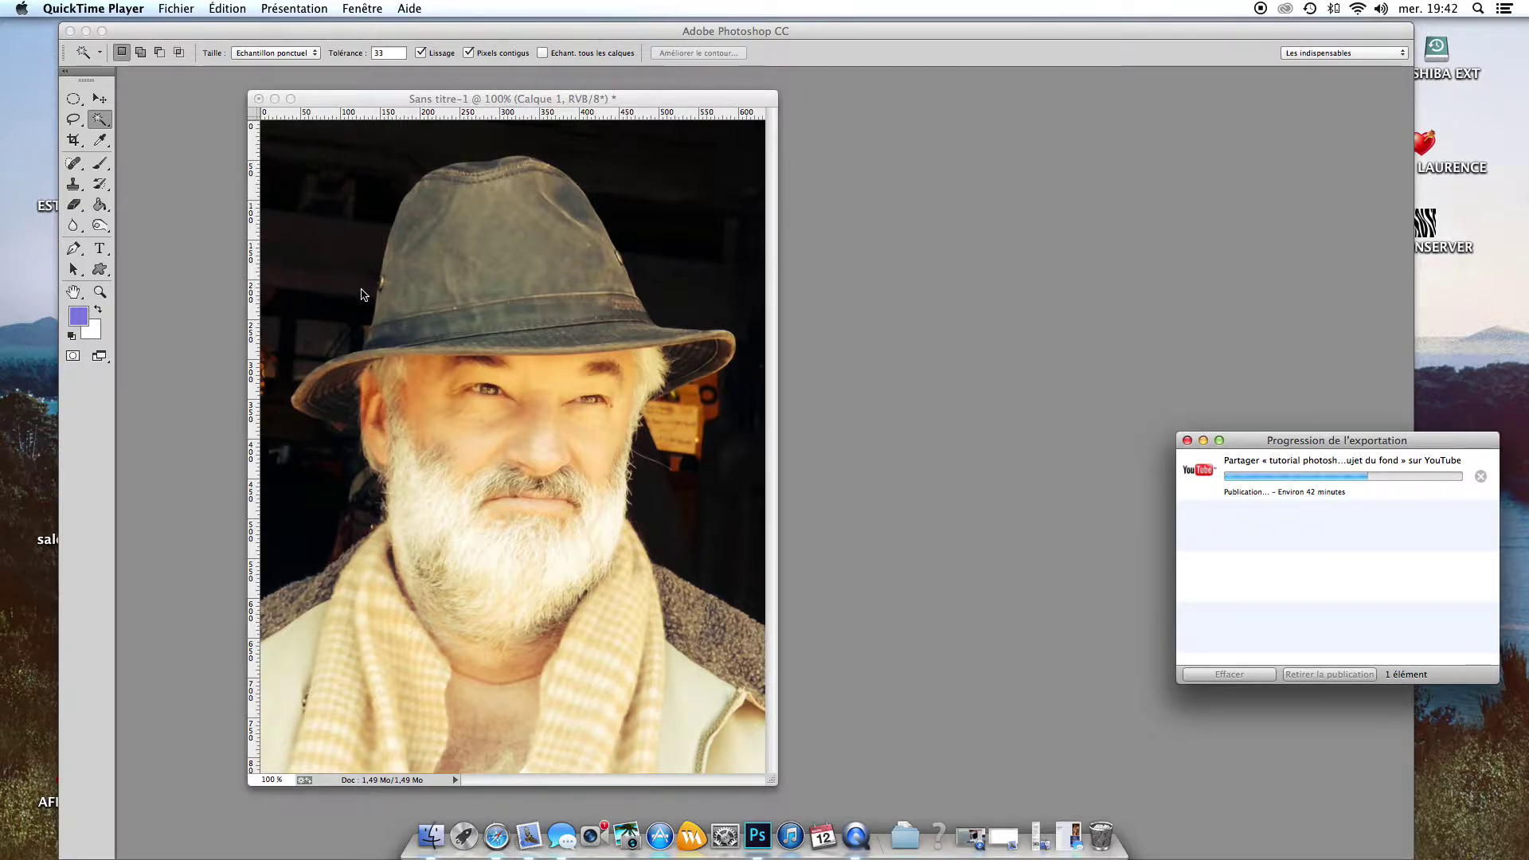
Try selecting the dark background around the man with the Magic Wand, and clear that selection.
left_click(70, 252)
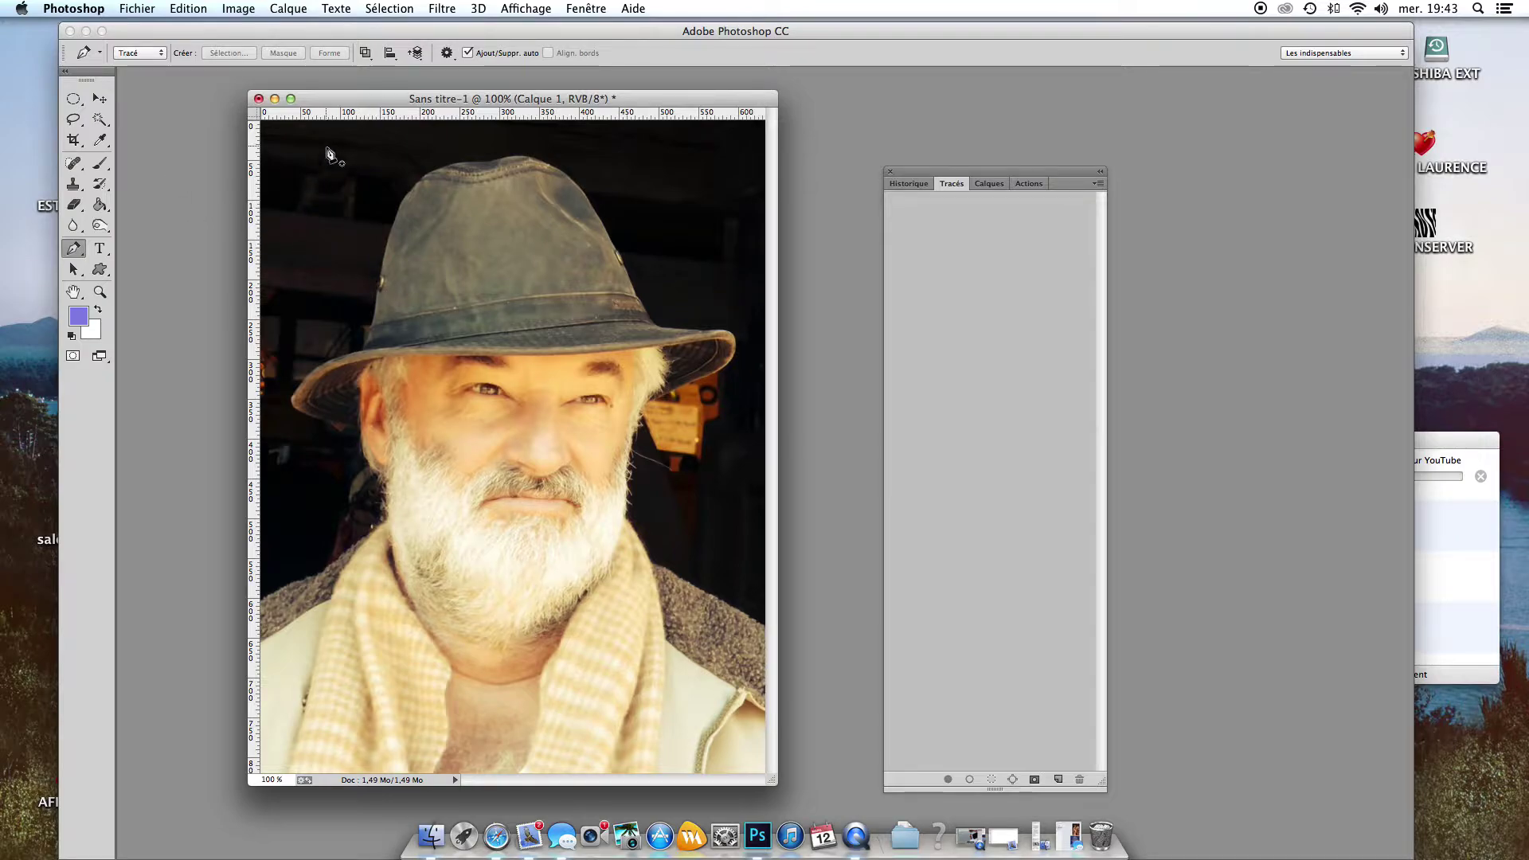
left_click(101, 123)
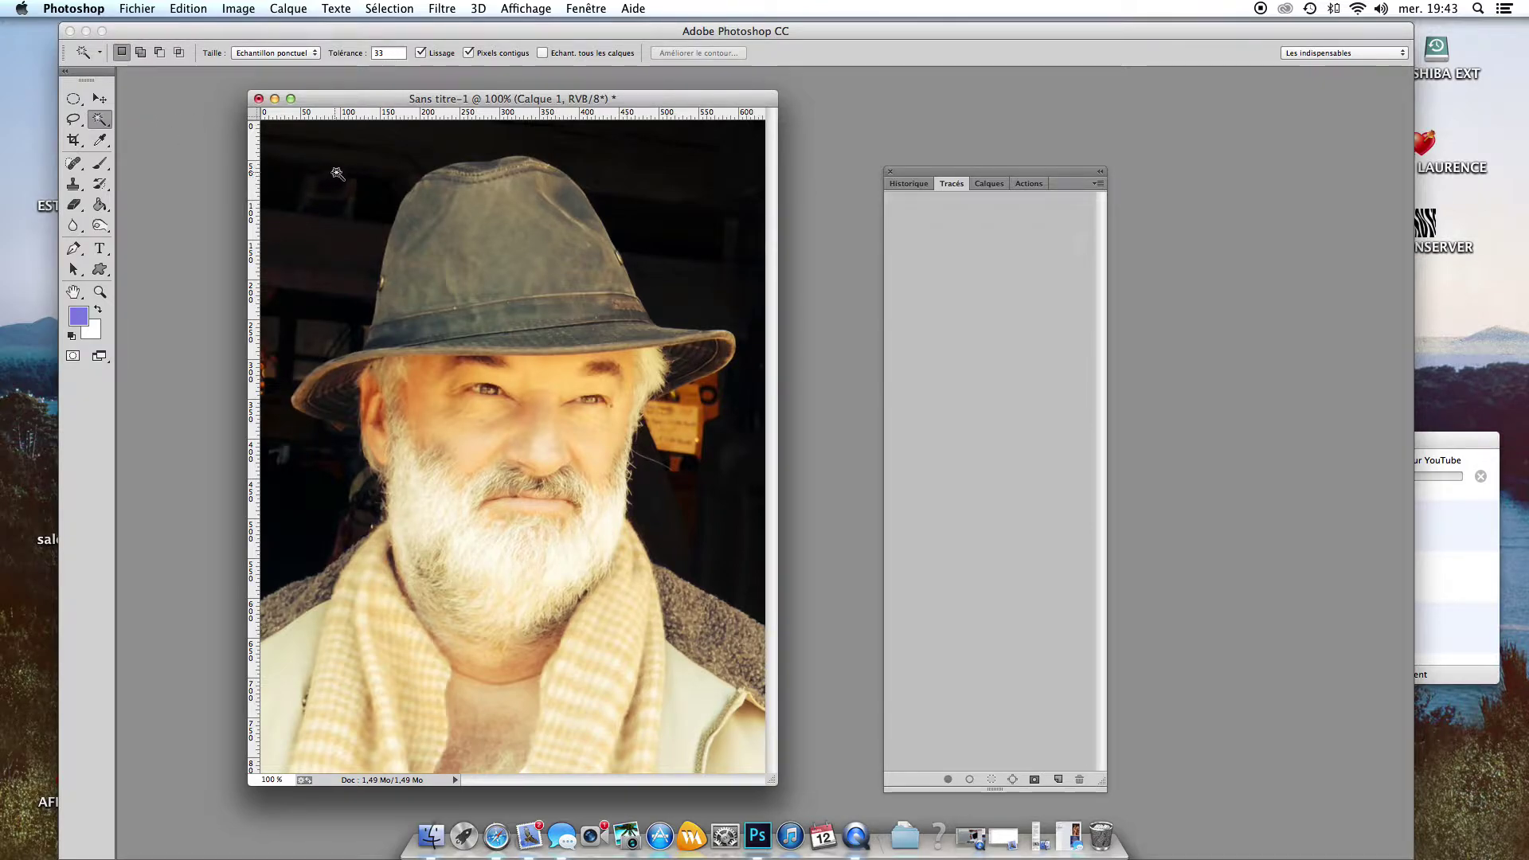
left_click(701, 177)
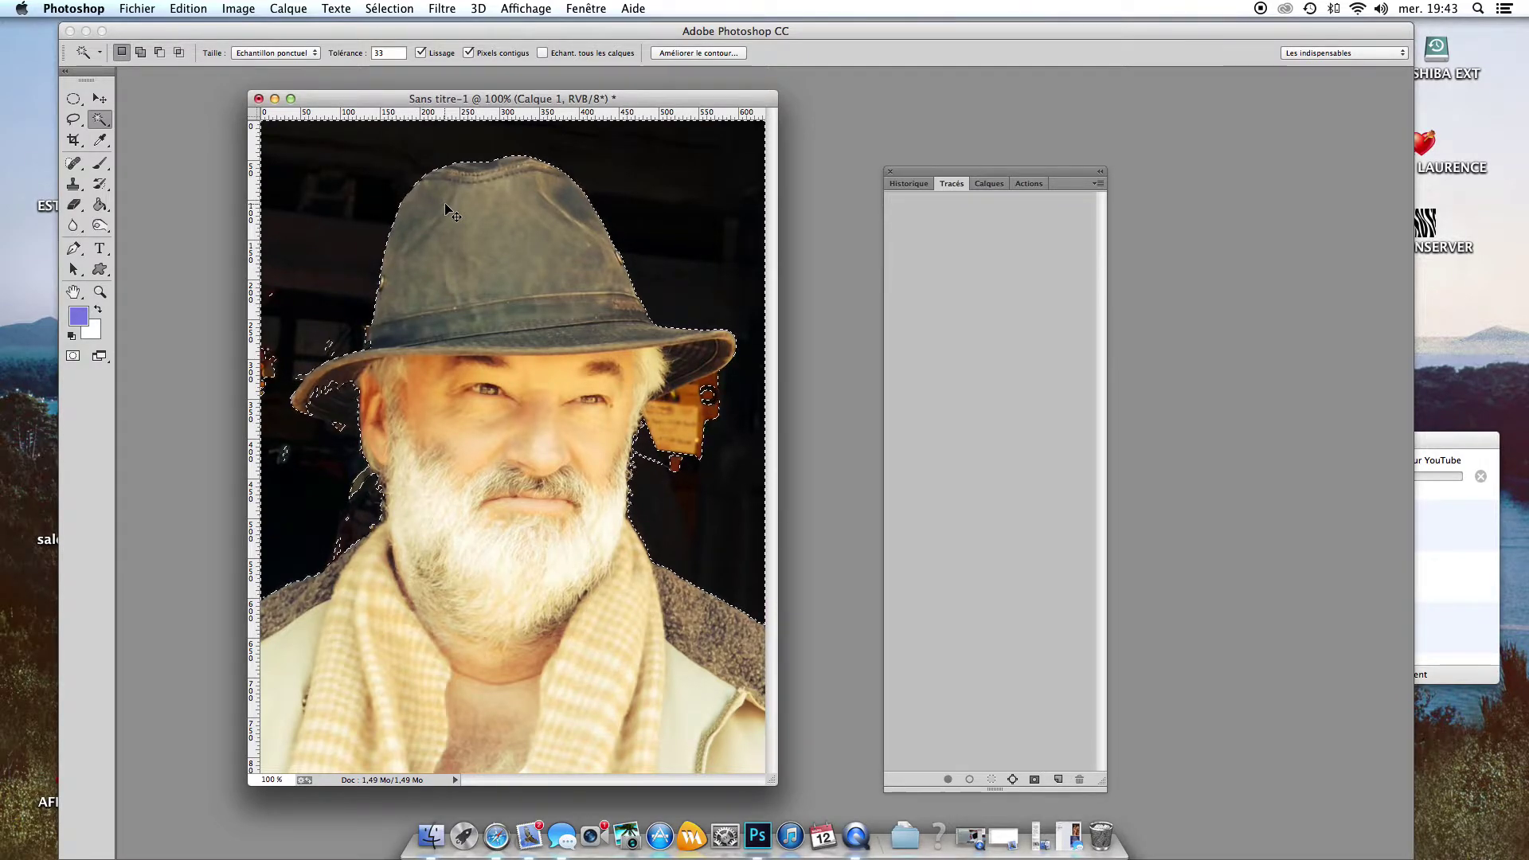
key("super+d")
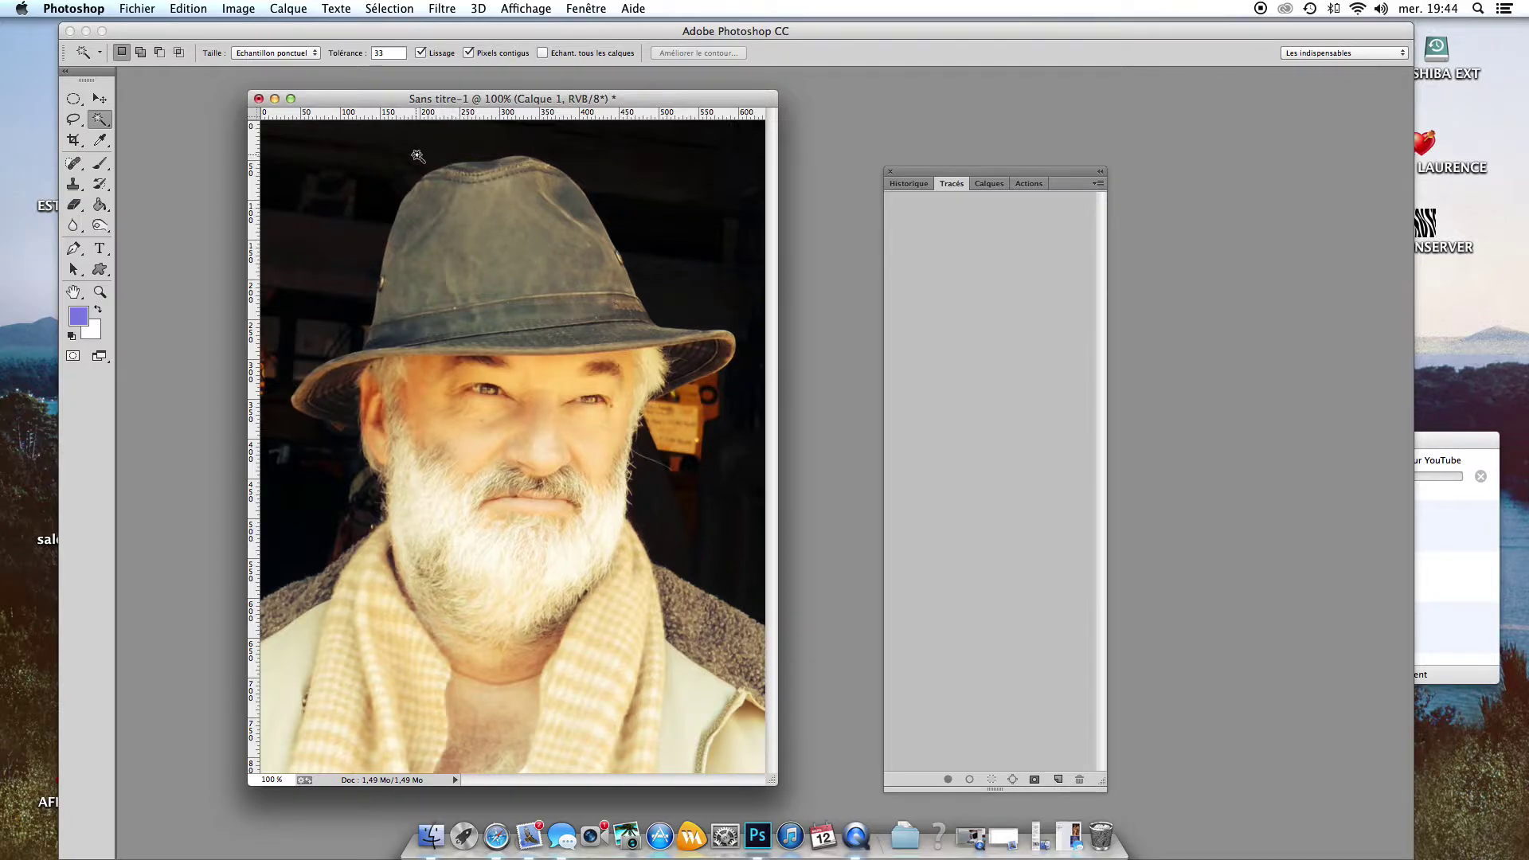
Try a Magic Wand selection of the dark background with a tolerance of 99, and clear that selection.
double_click(382, 52)
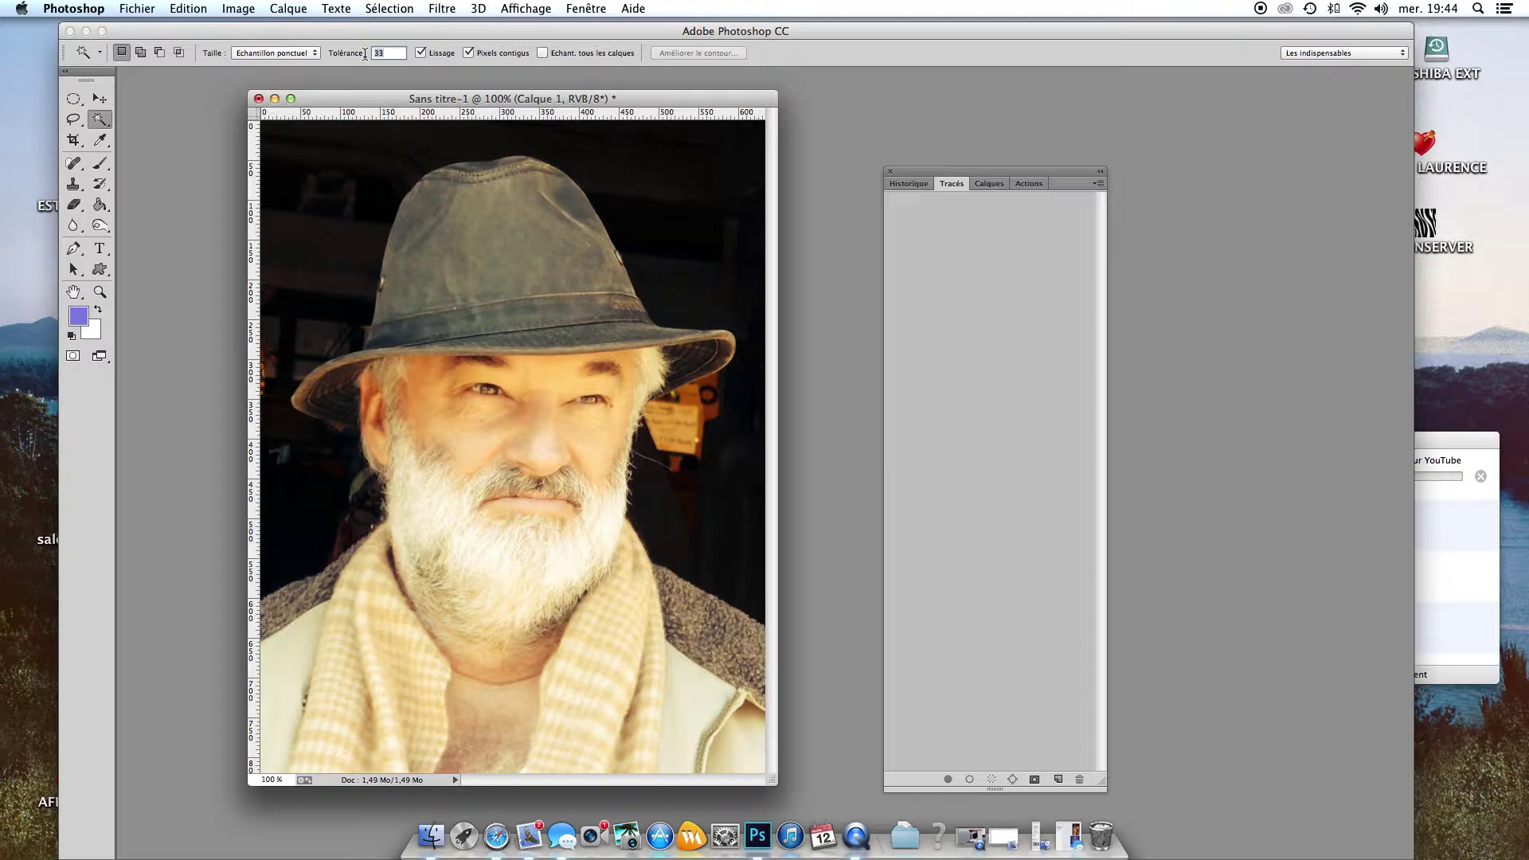
type("99")
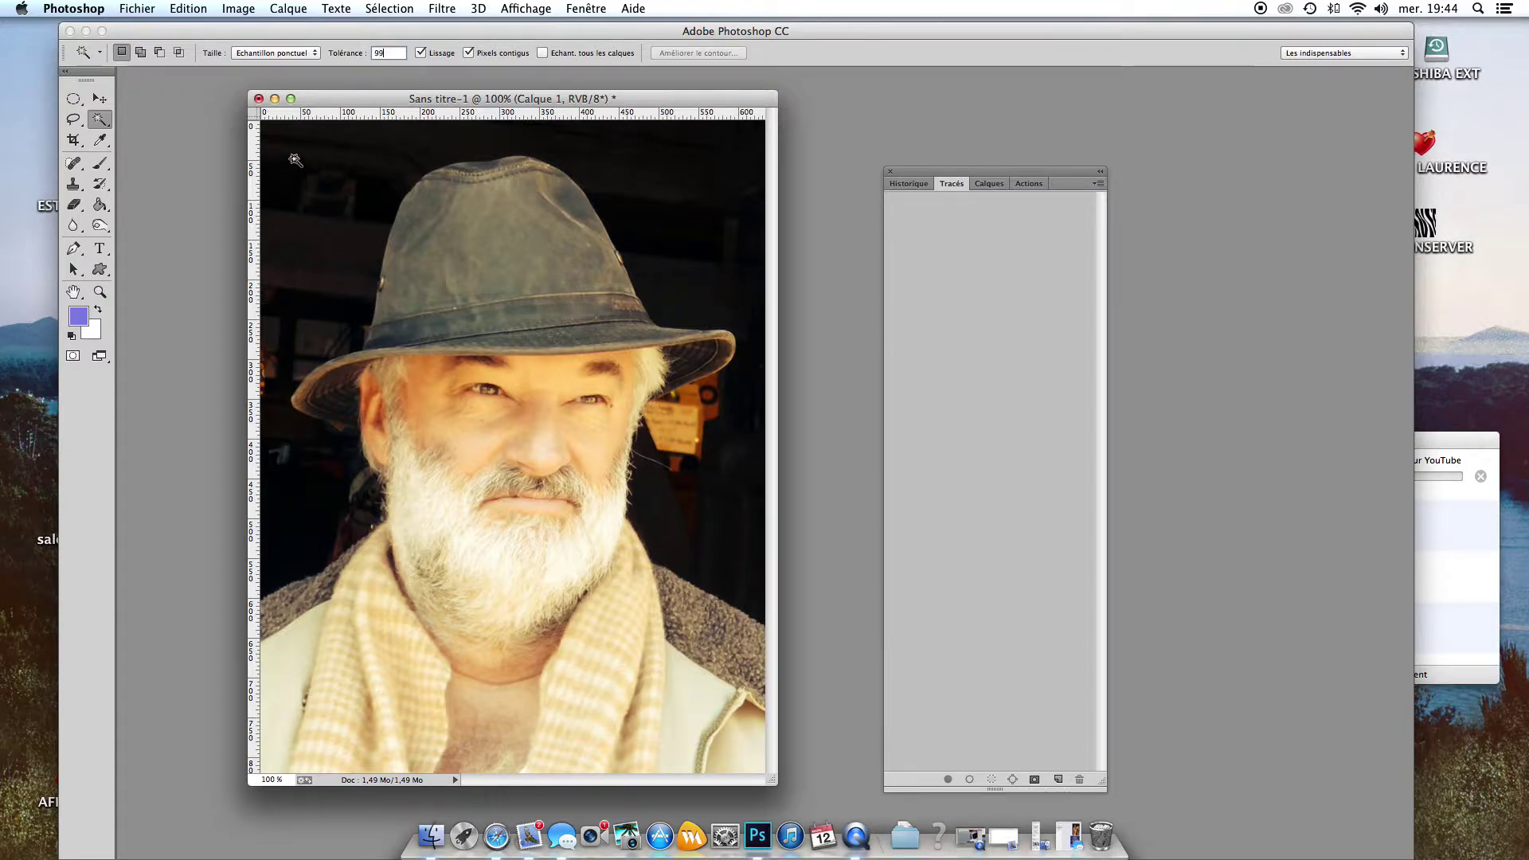
left_click(340, 171)
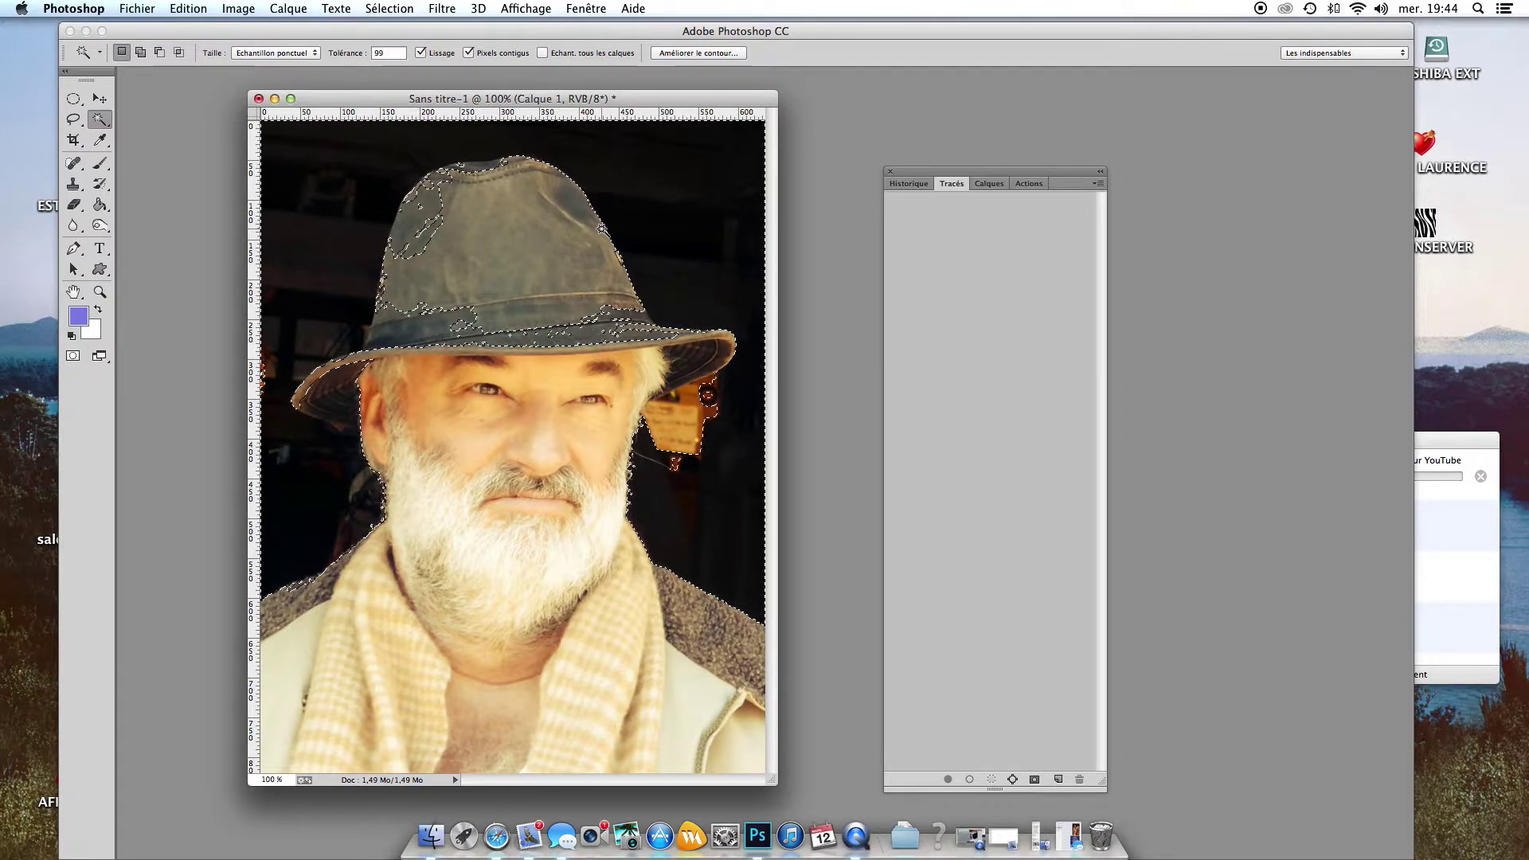
key("super+d")
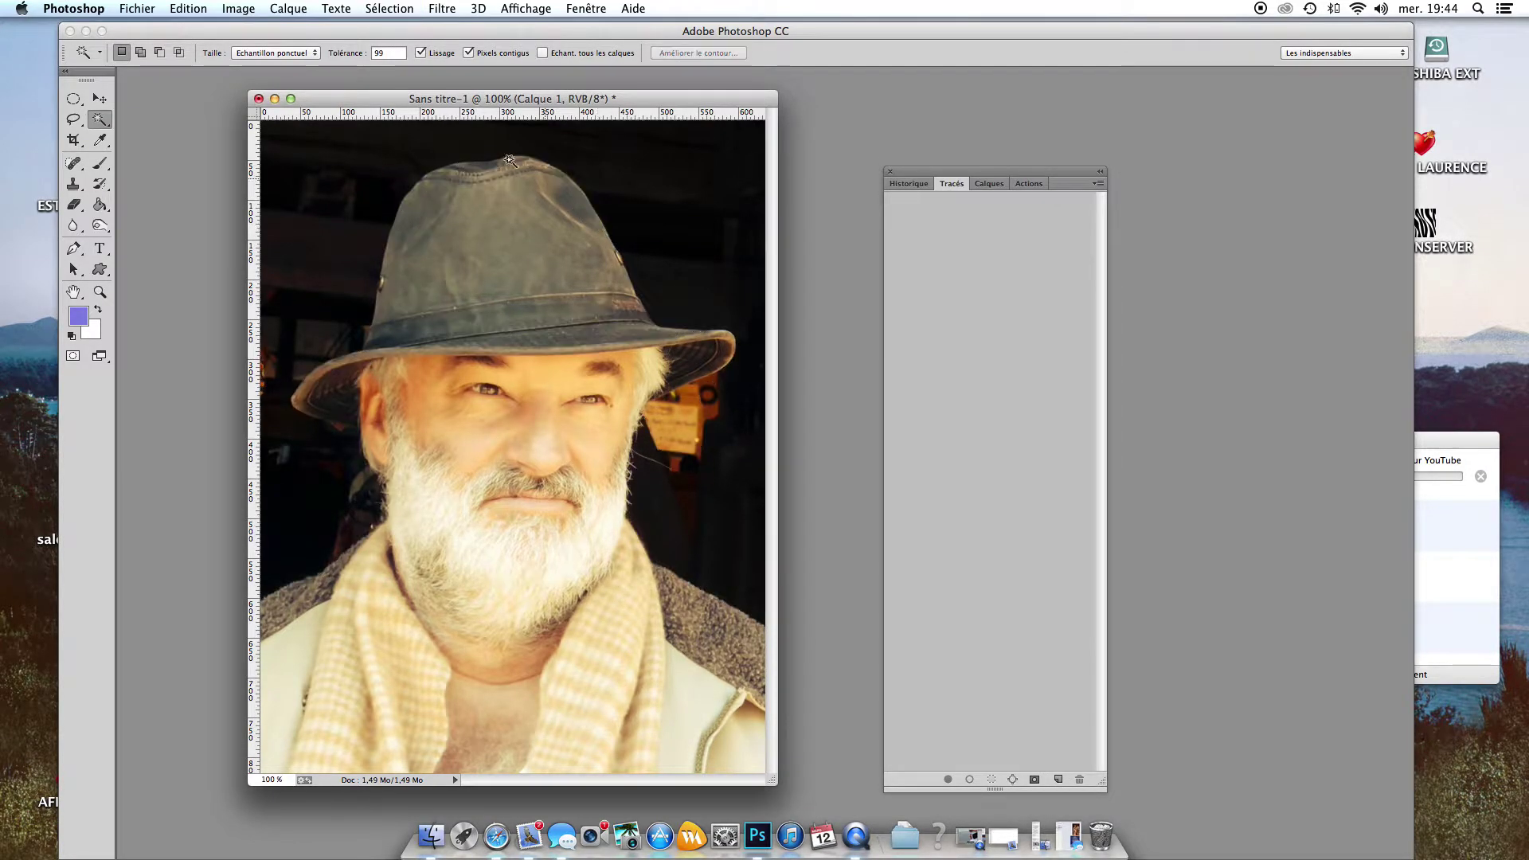
Set the Magic Wand tolerance to 33 and select the dark background around the man.
left_click(387, 52)
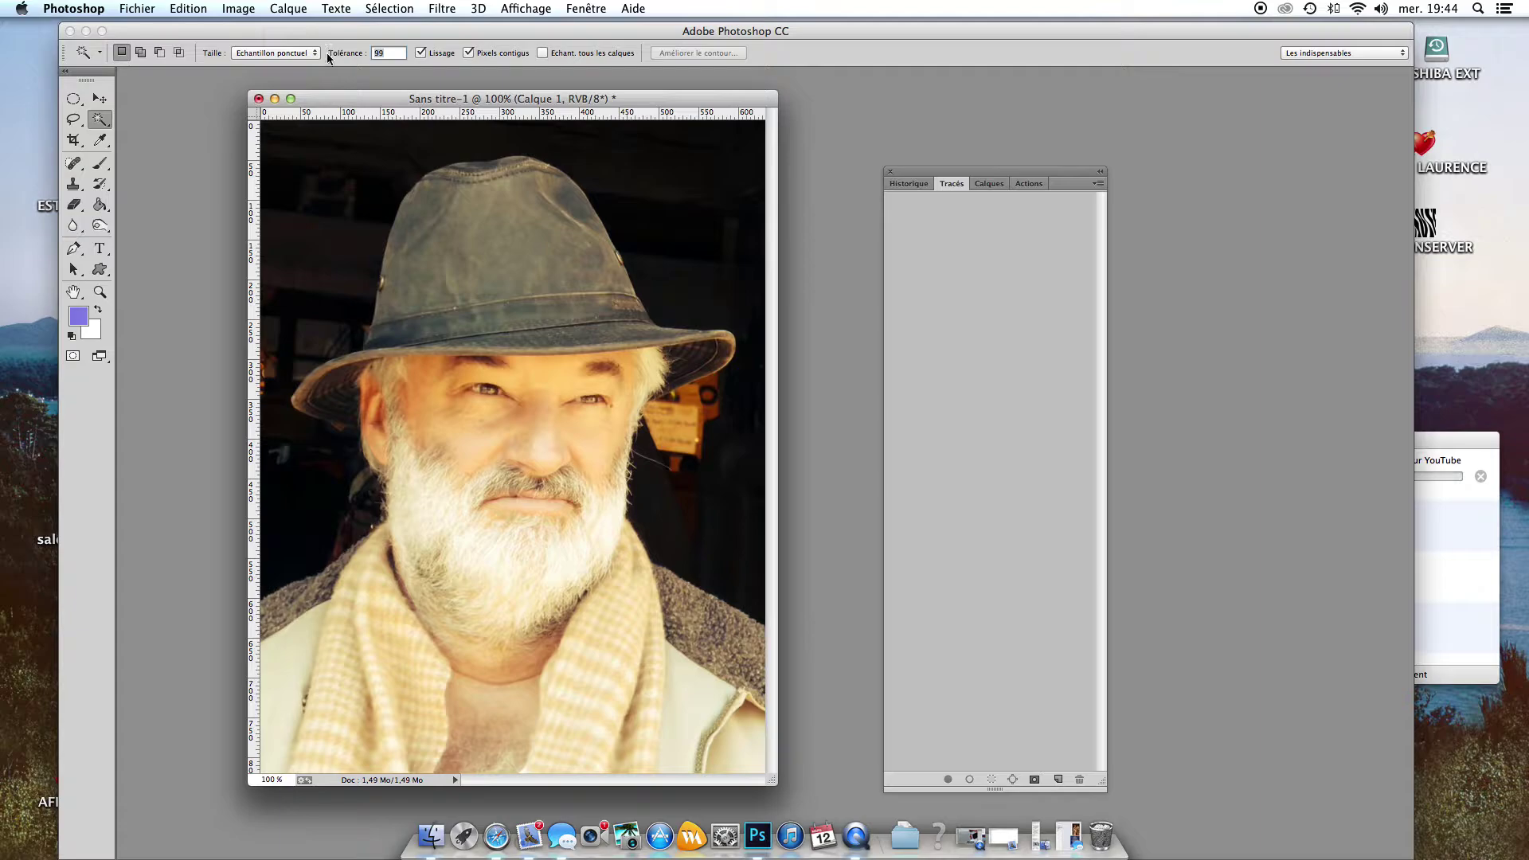
type("33")
left_click(359, 169)
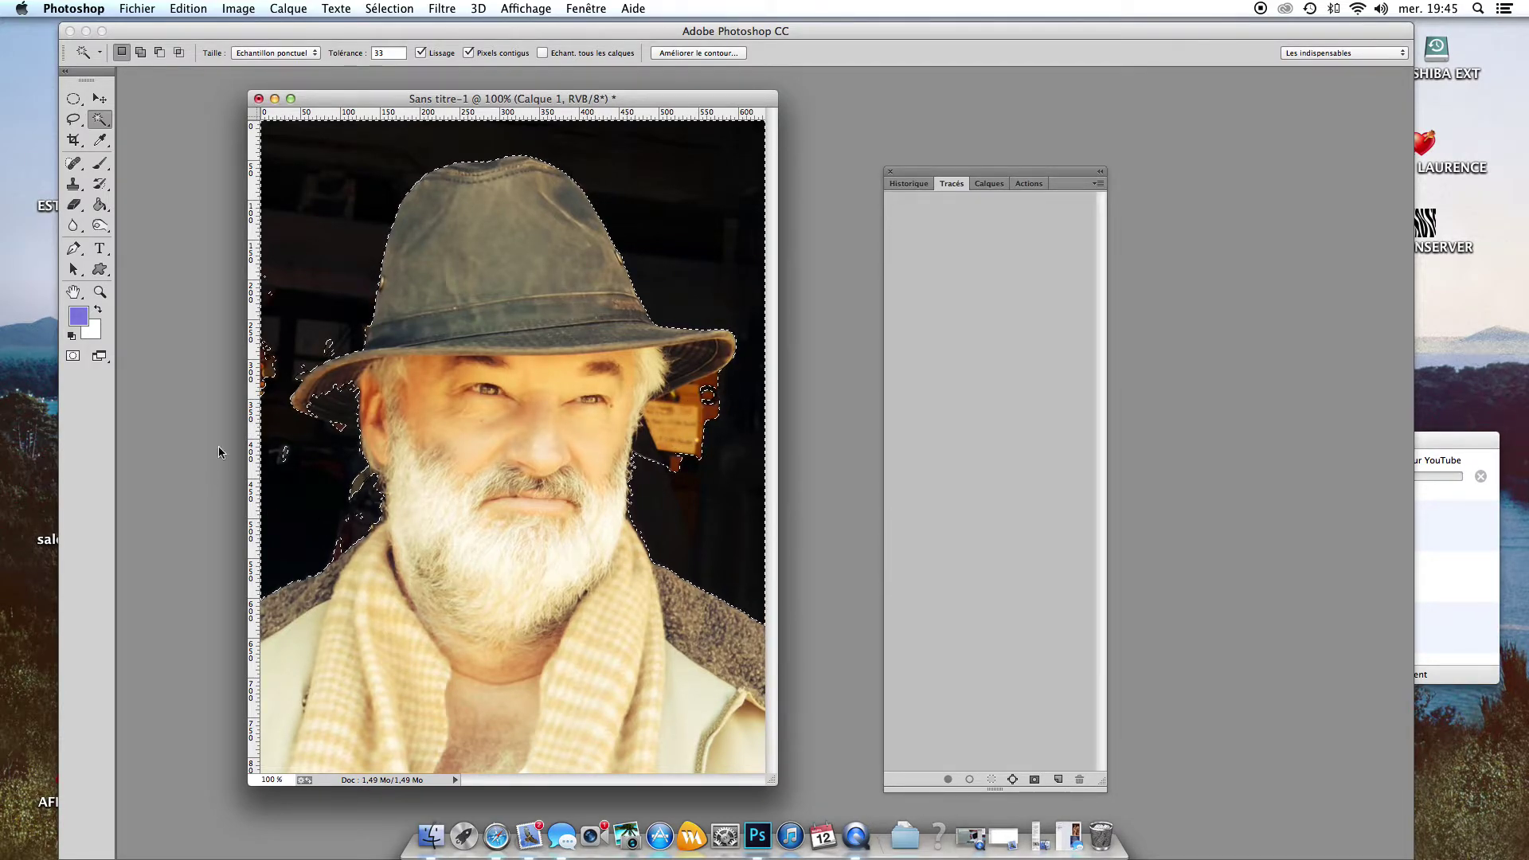
Use the elliptical marquee to add the missed background spots along the photo's left edge and beside the hat brim to the selection.
left_click(71, 100)
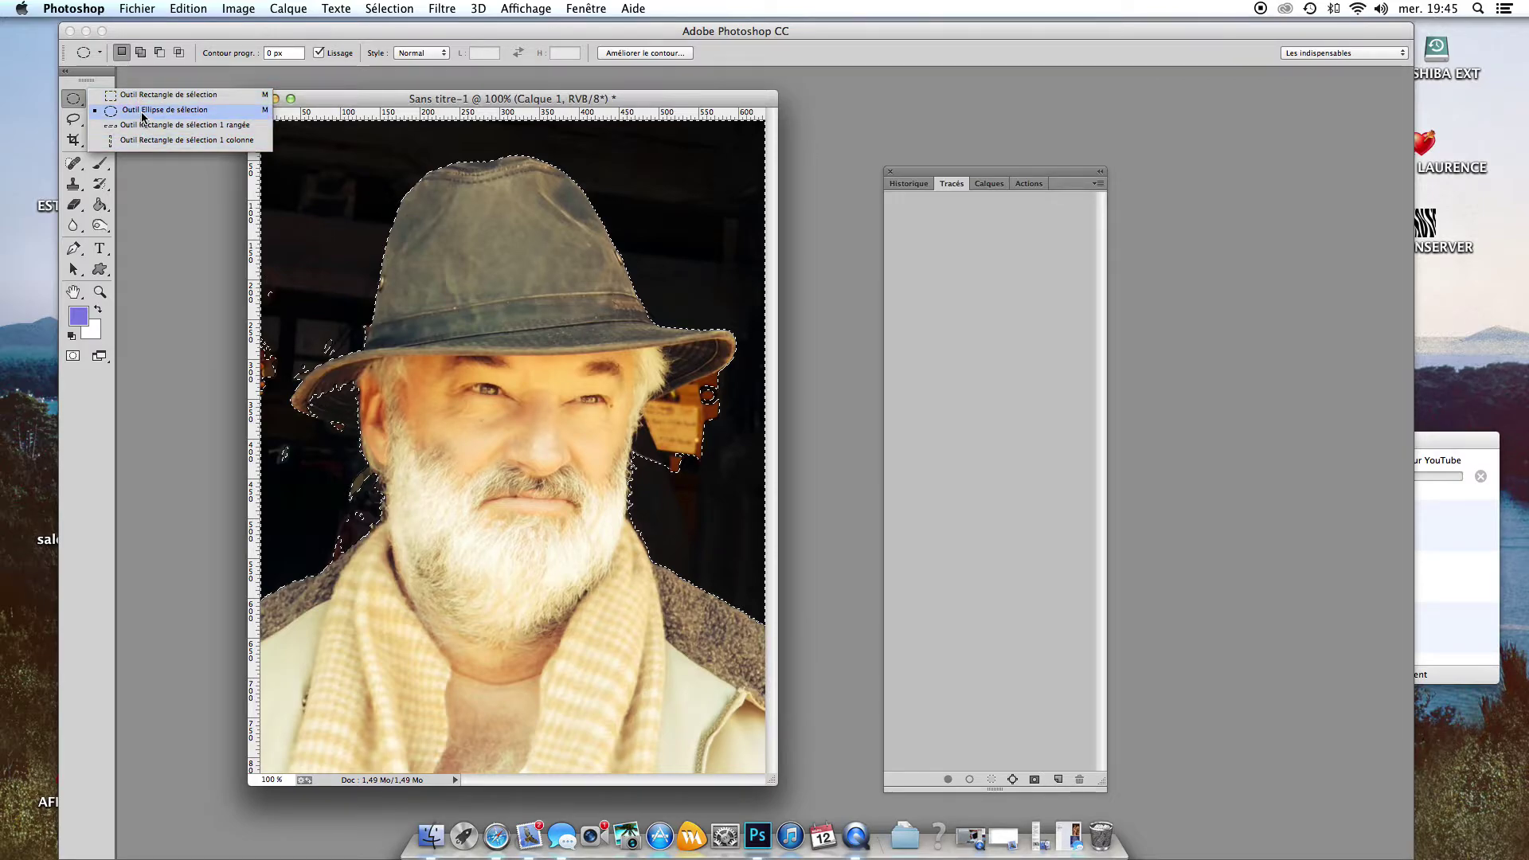
left_click(142, 111)
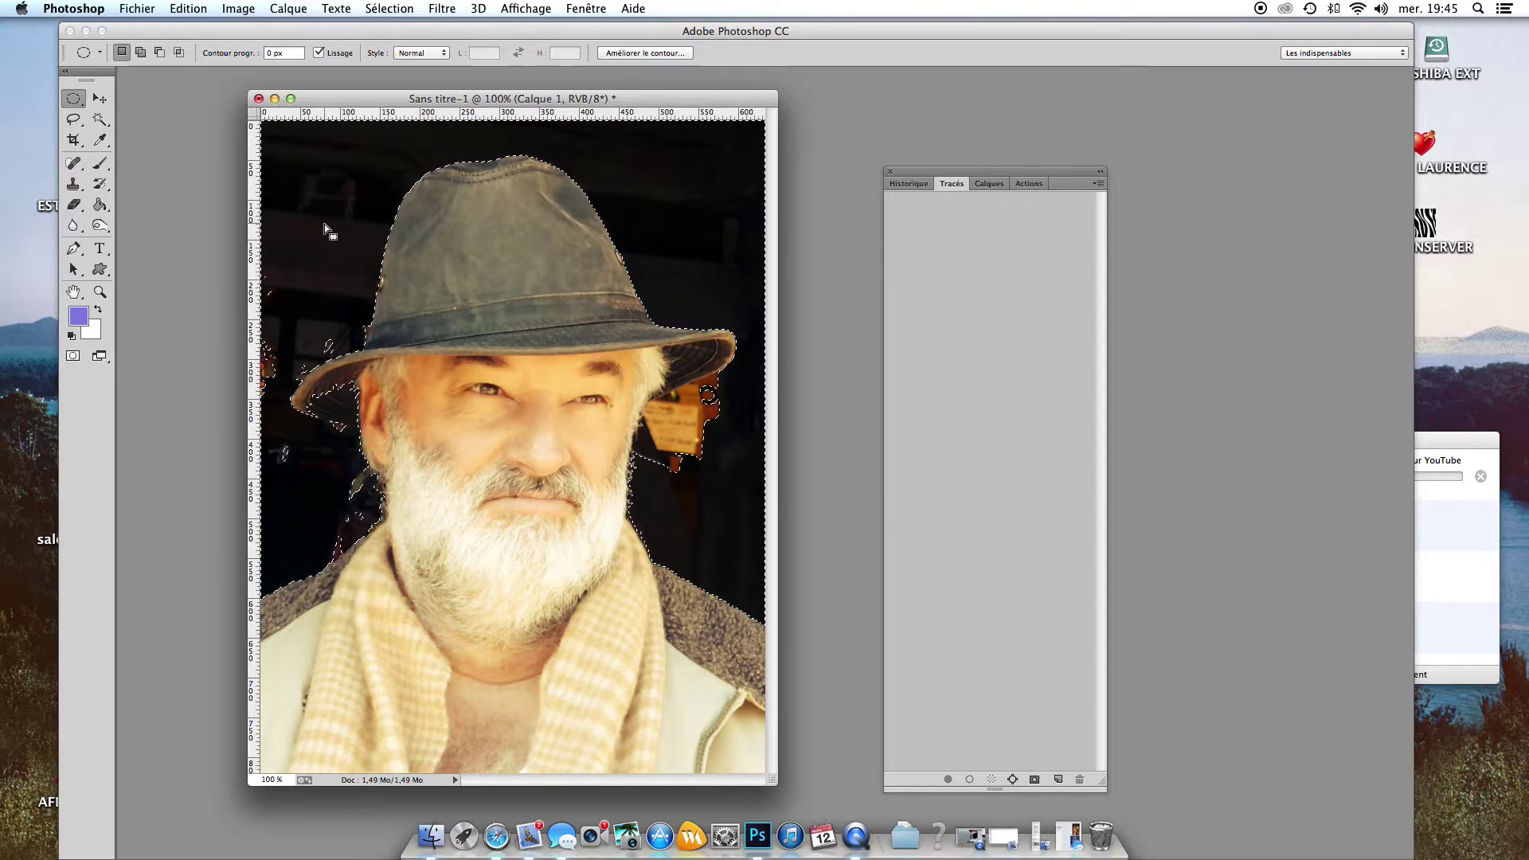
key("shift")
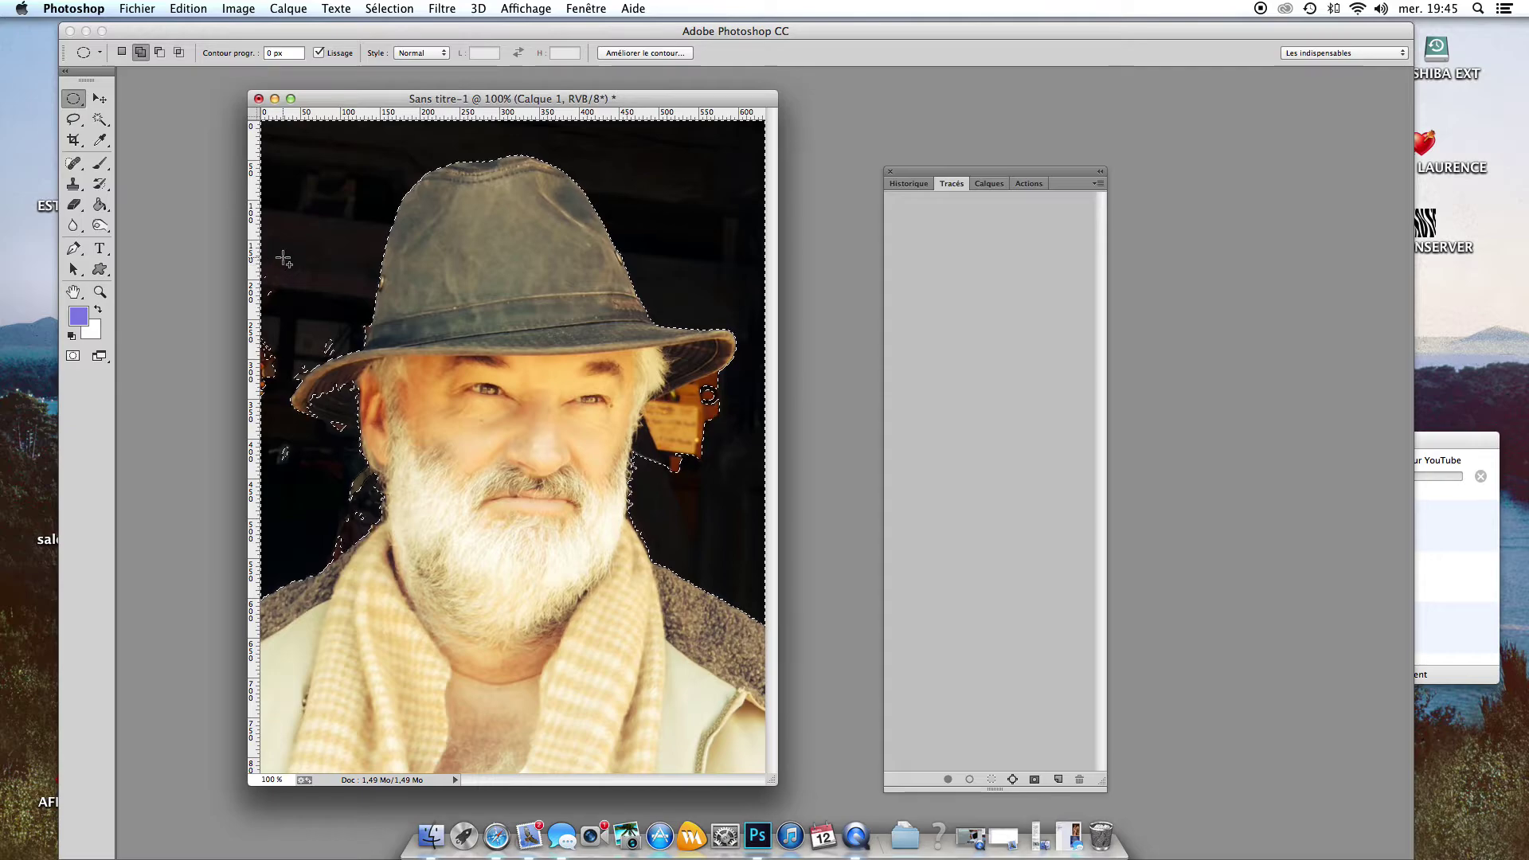
left_click_drag(284, 257, 261, 309)
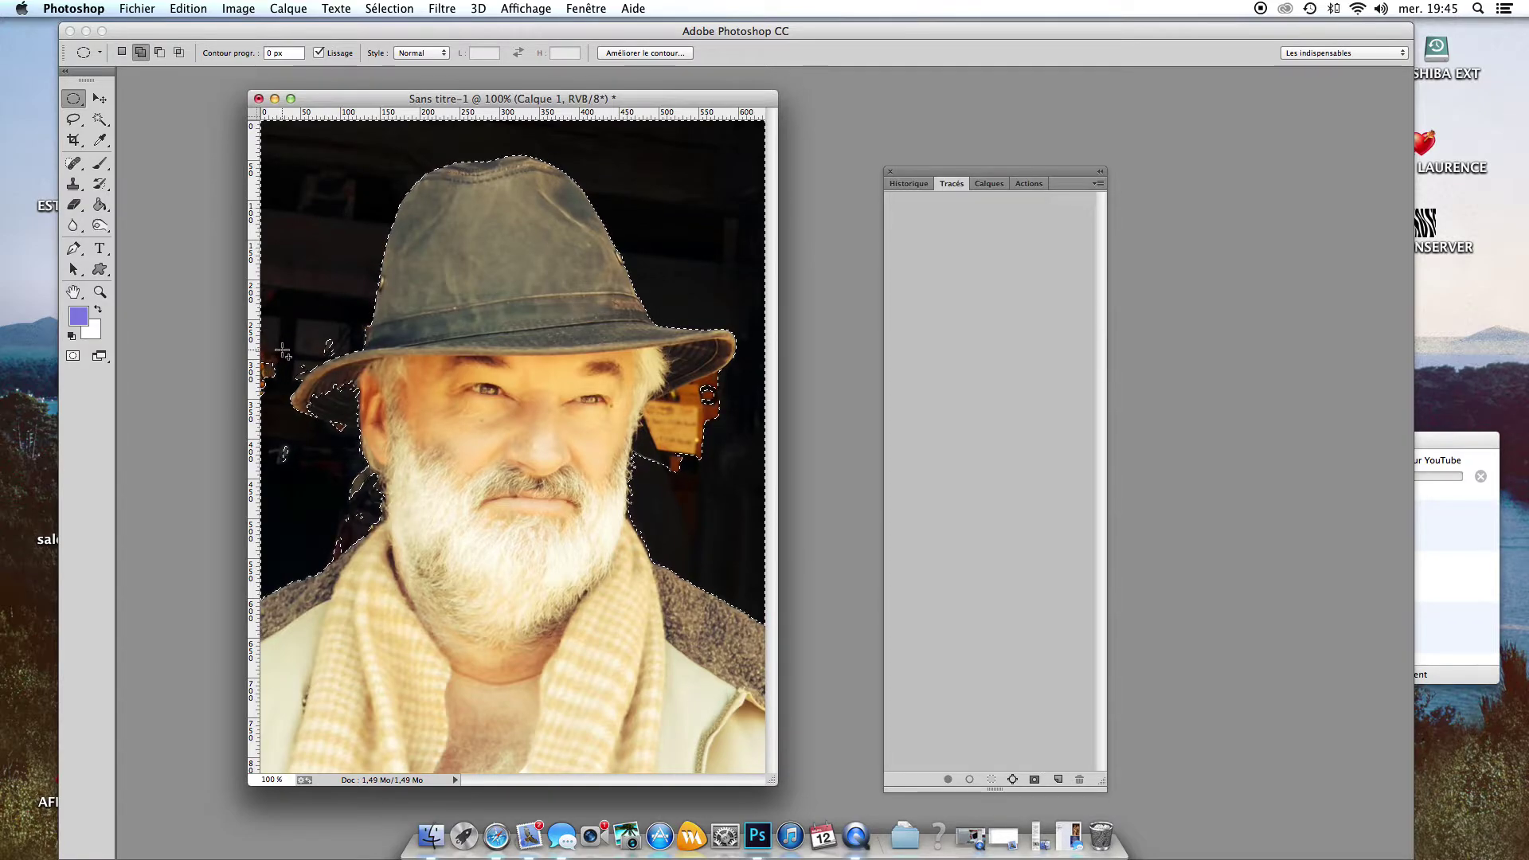
left_click_drag(288, 292, 263, 374)
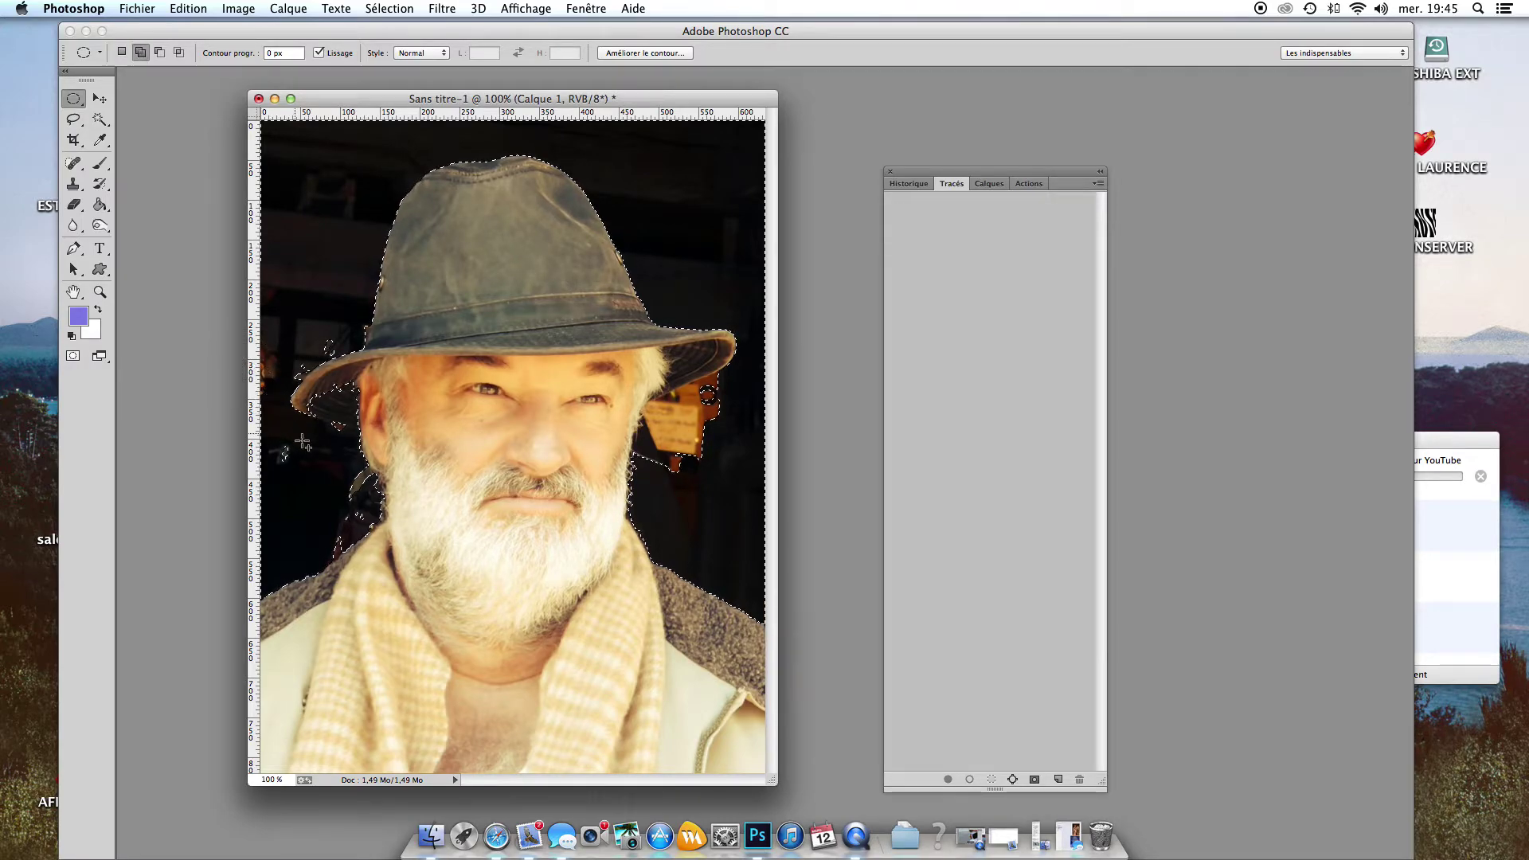
left_click_drag(274, 461, 278, 468)
left_click_drag(340, 337, 332, 349)
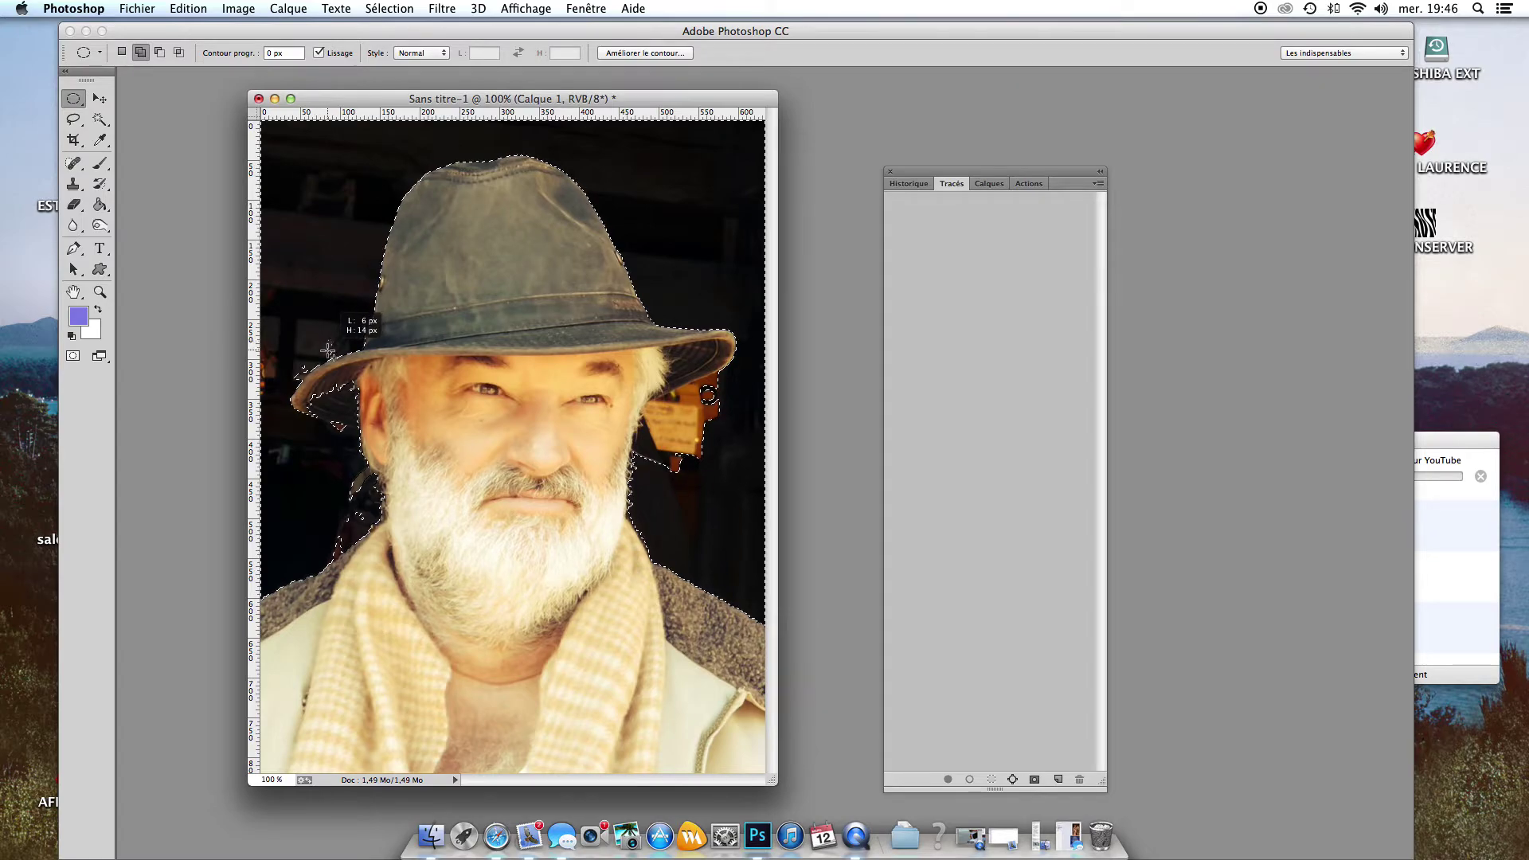
mouse_move(328, 351)
left_mouse_down()
mouse_move(294, 382)
mouse_move(331, 350)
left_mouse_up()
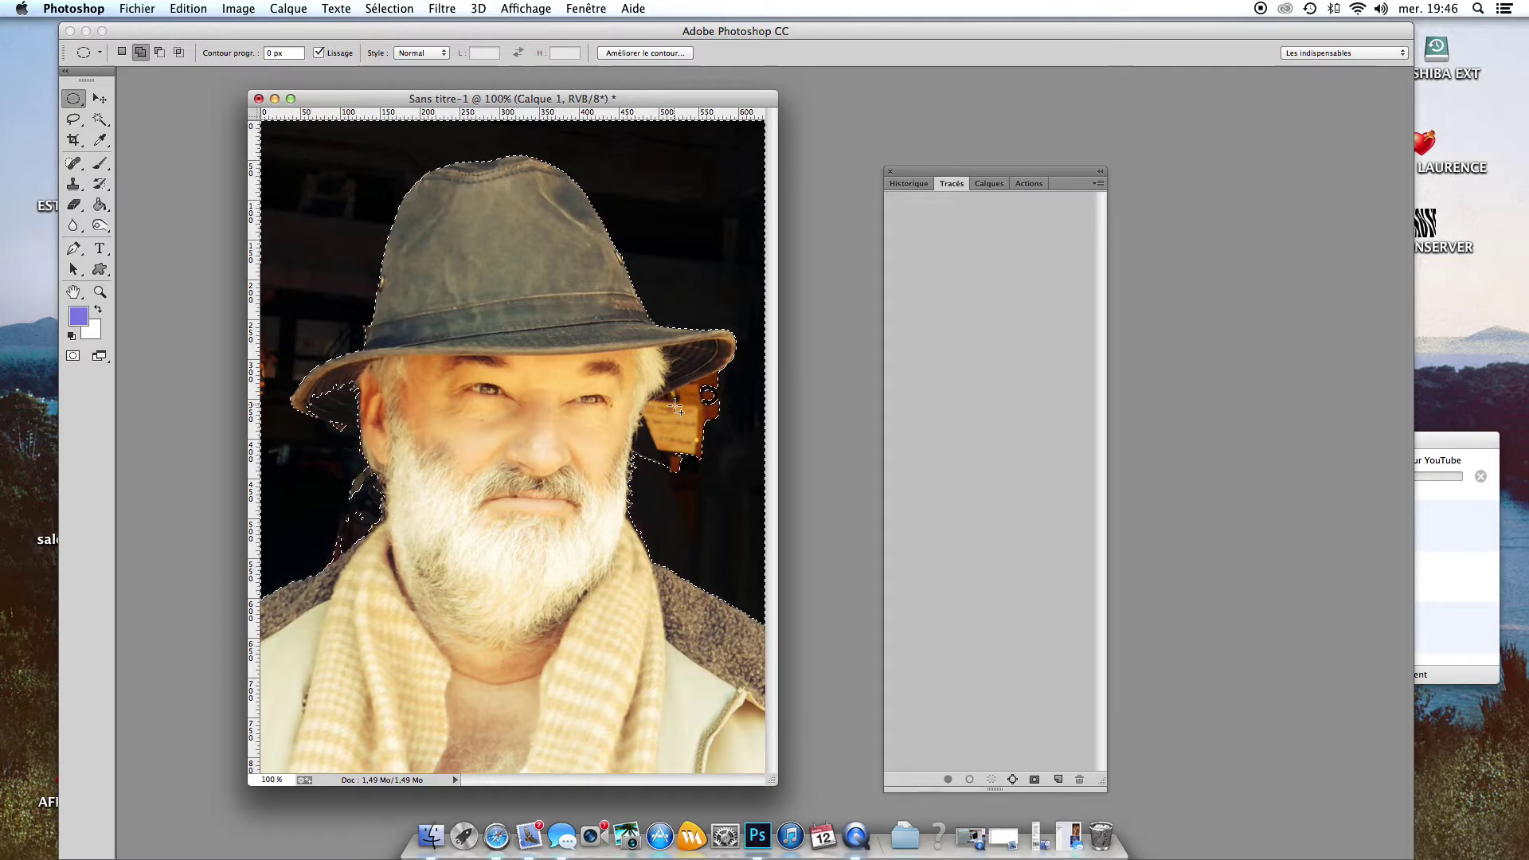
Add the missed areas below the hat brim, above the left shoulder and around the orange sign to the selection with ellipses.
left_click_drag(363, 476, 374, 488)
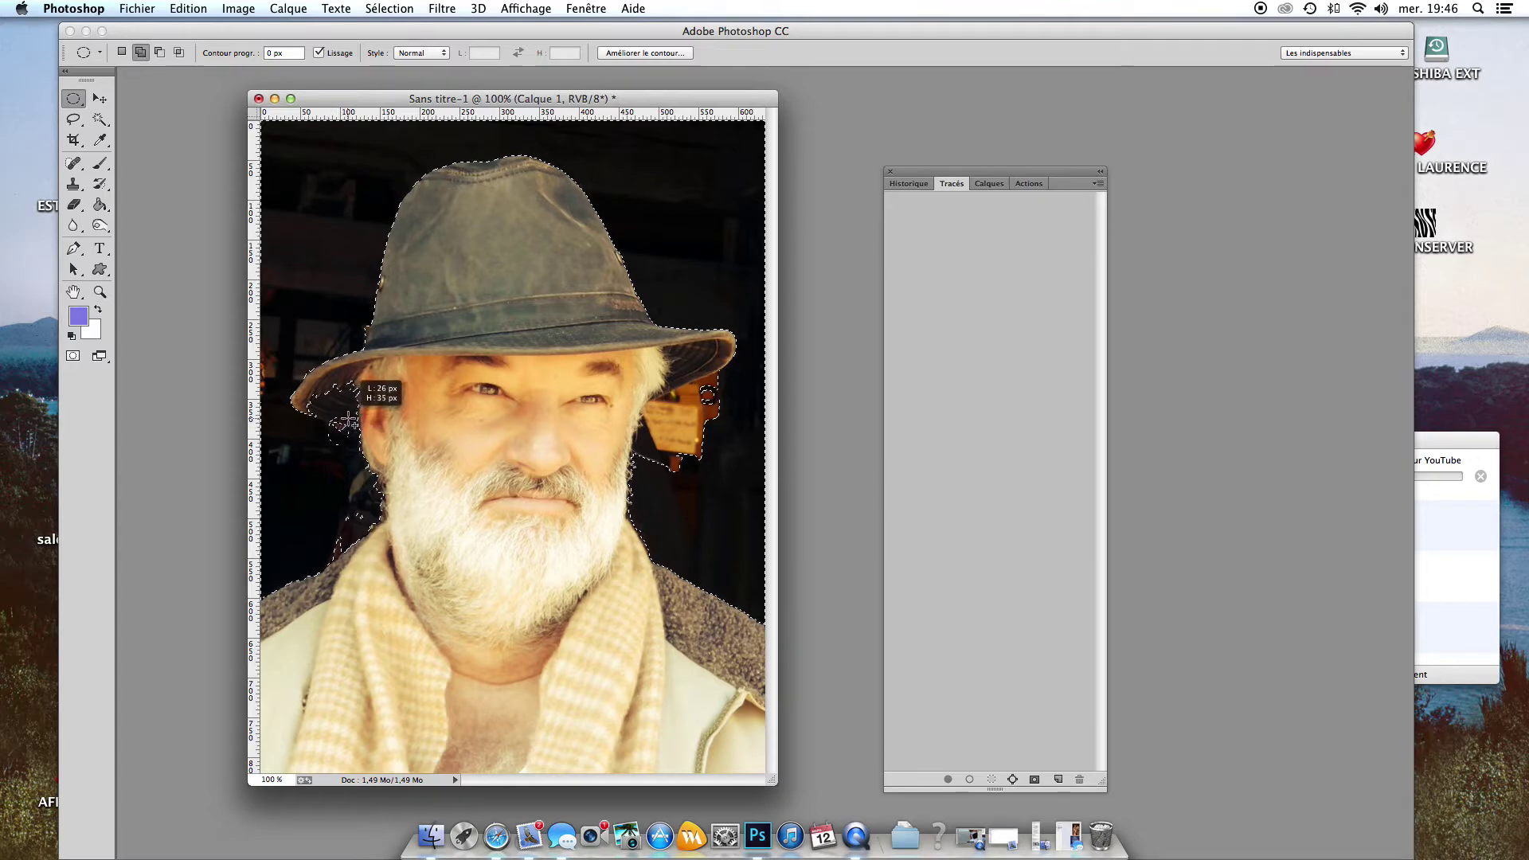
left_click_drag(348, 422, 348, 423)
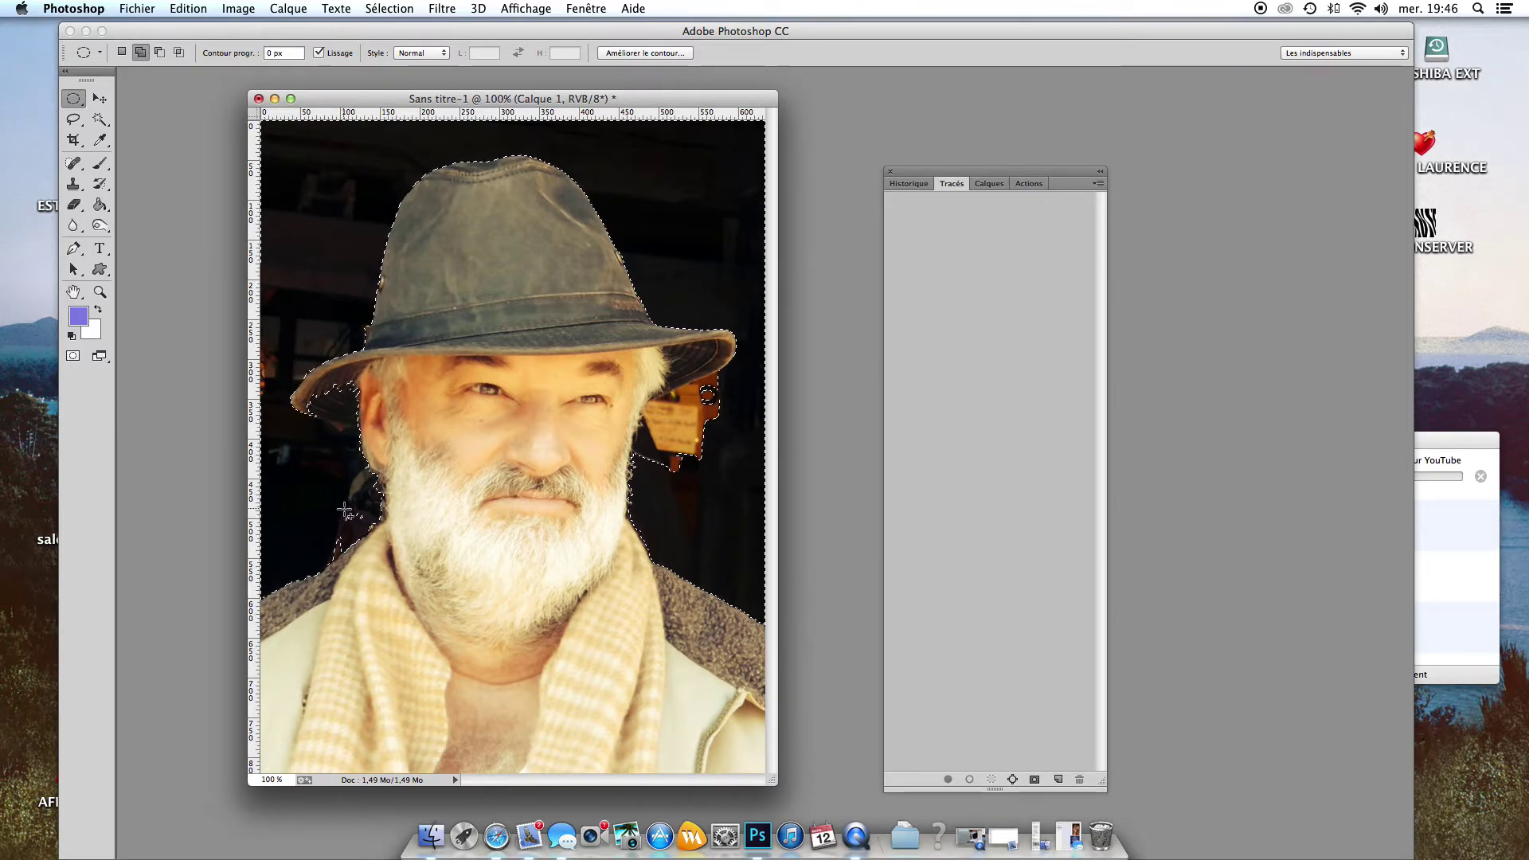
mouse_move(327, 504)
left_mouse_down()
mouse_move(369, 524)
mouse_move(337, 523)
left_mouse_up()
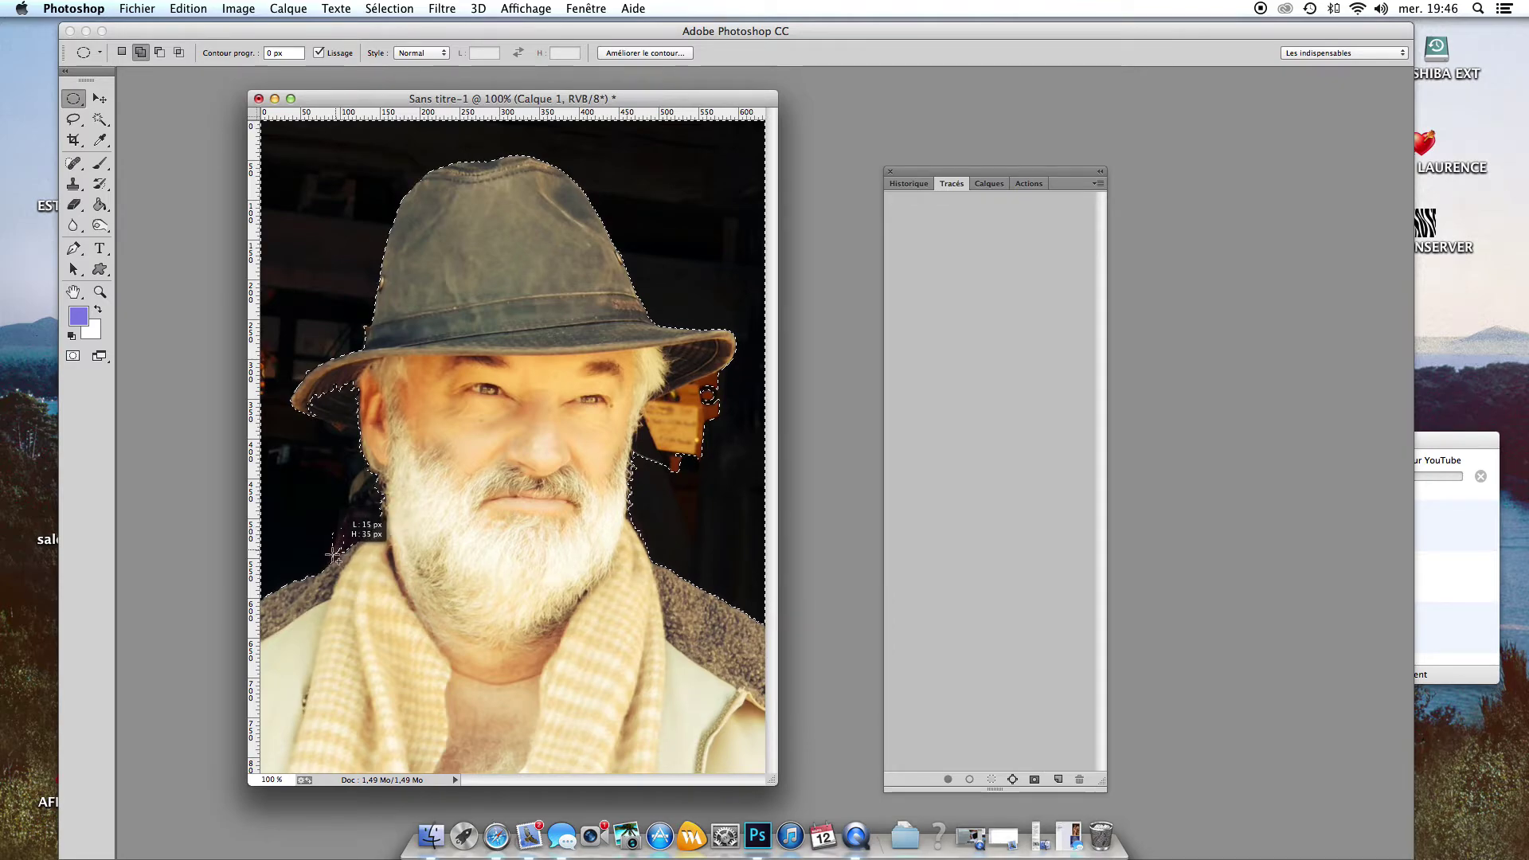
left_click_drag(331, 561, 332, 561)
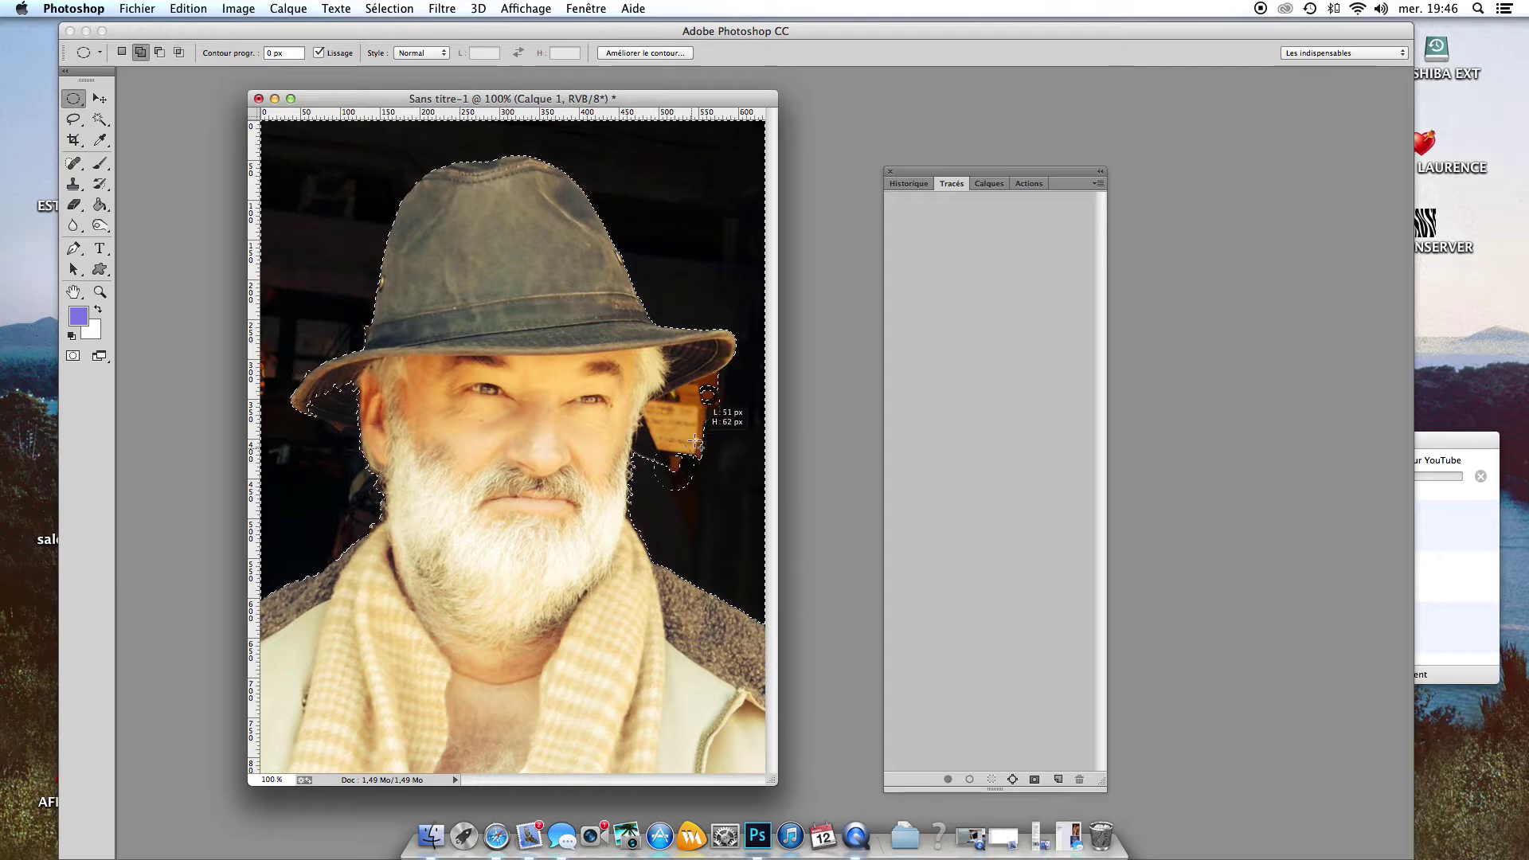
left_click_drag(695, 440, 731, 379)
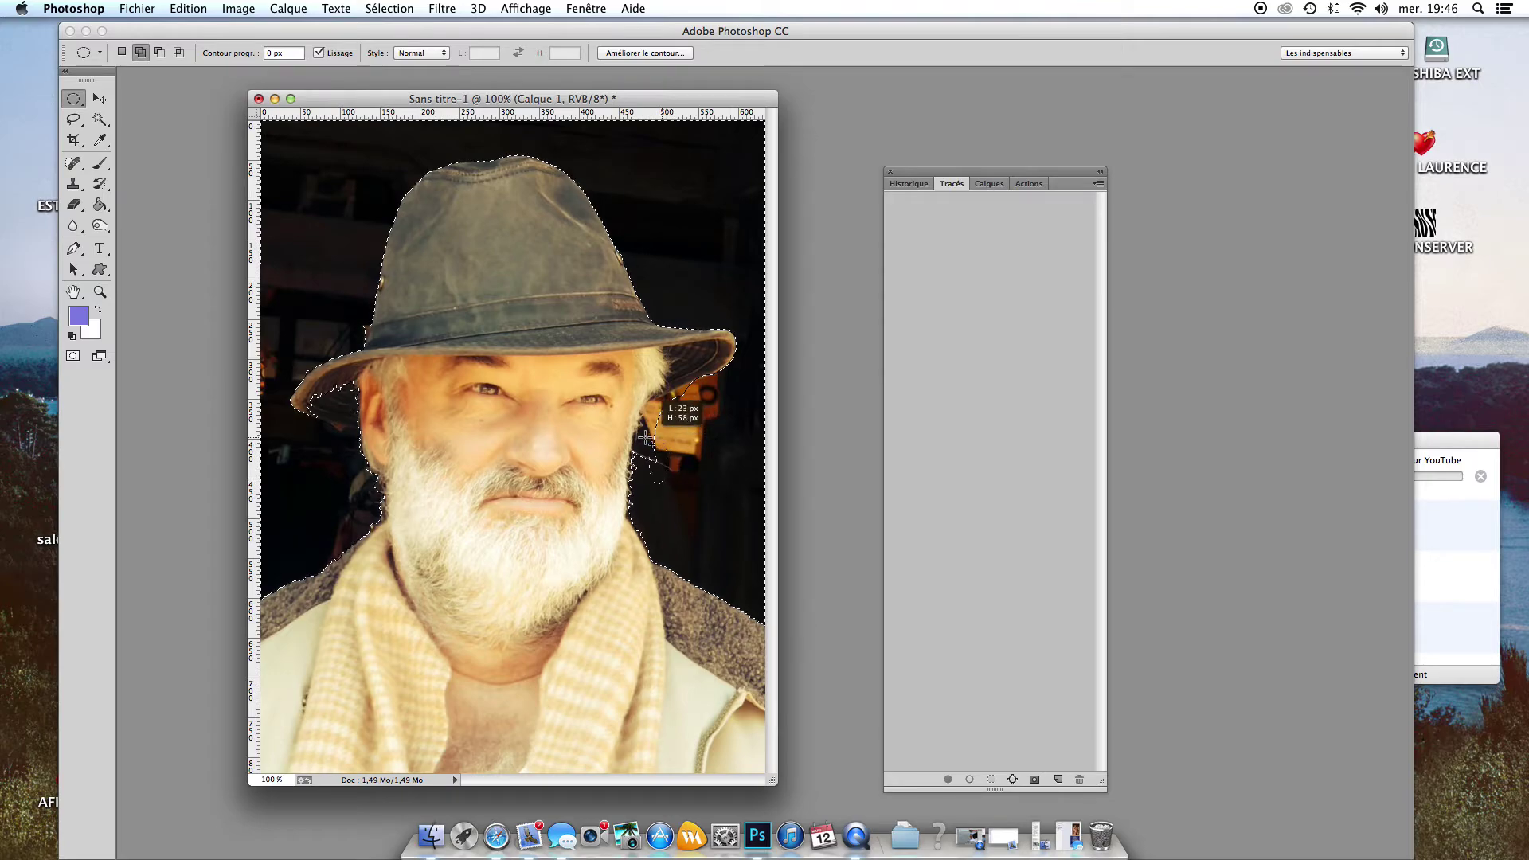
left_click_drag(645, 437, 707, 390)
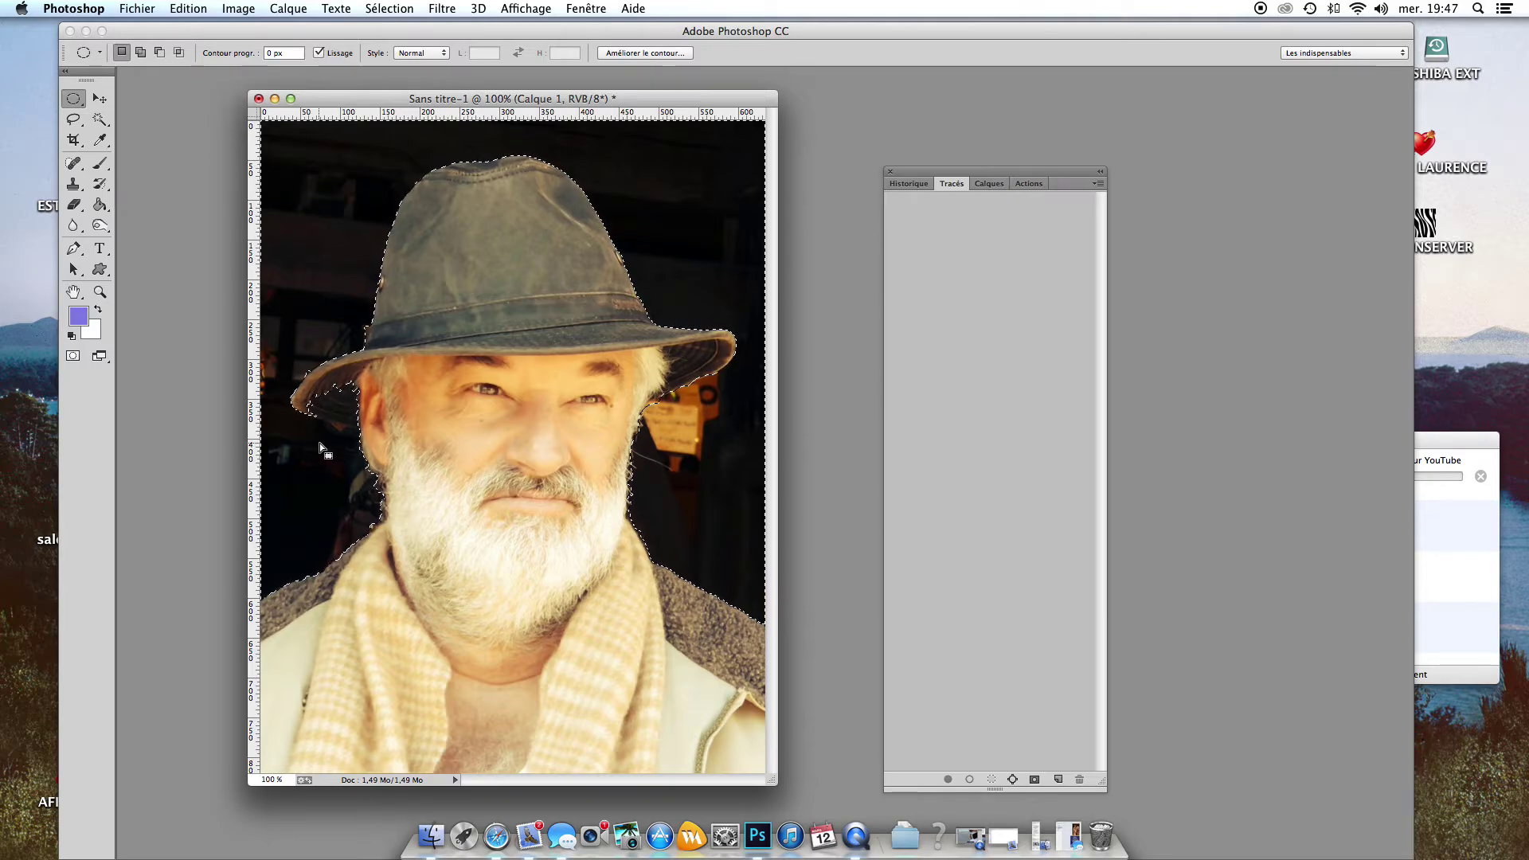
Subtract the underside of the hat brim beside the ear from the selection, and delete the selected background.
key("alt")
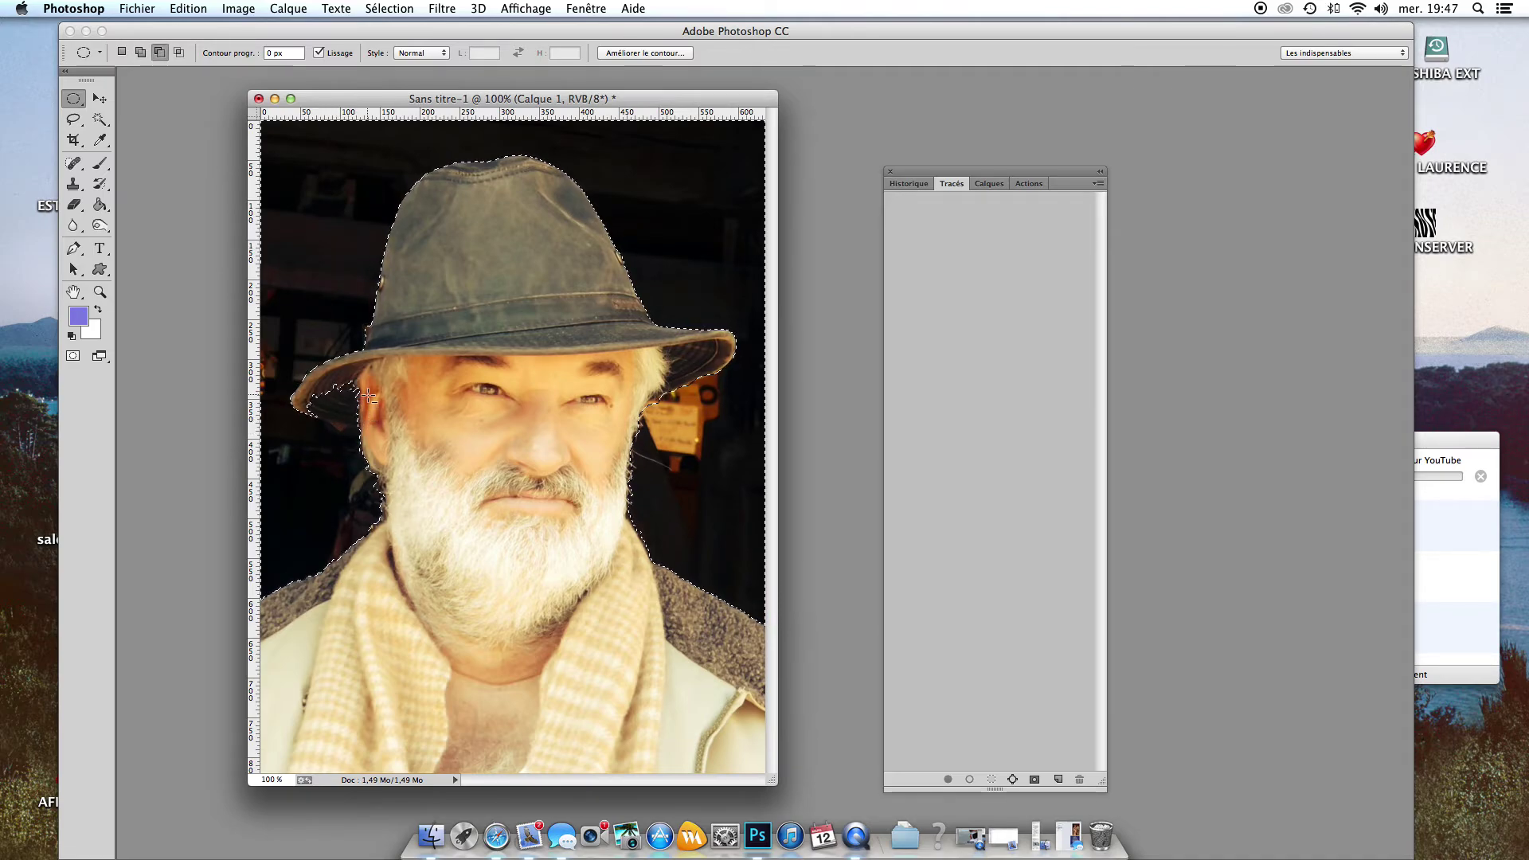
left_click_drag(372, 380, 357, 425)
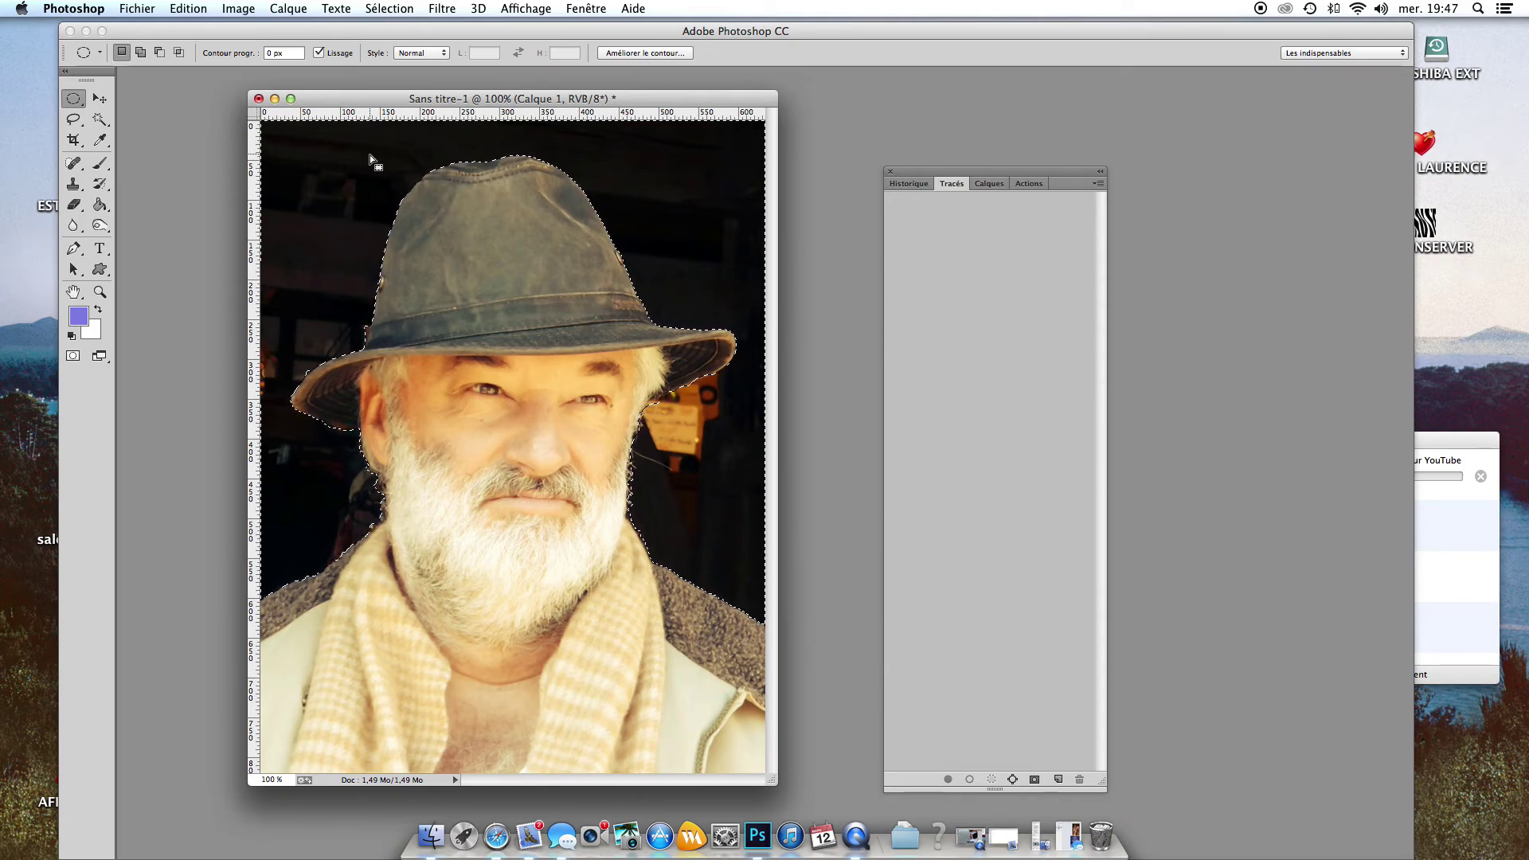
key("Delete")
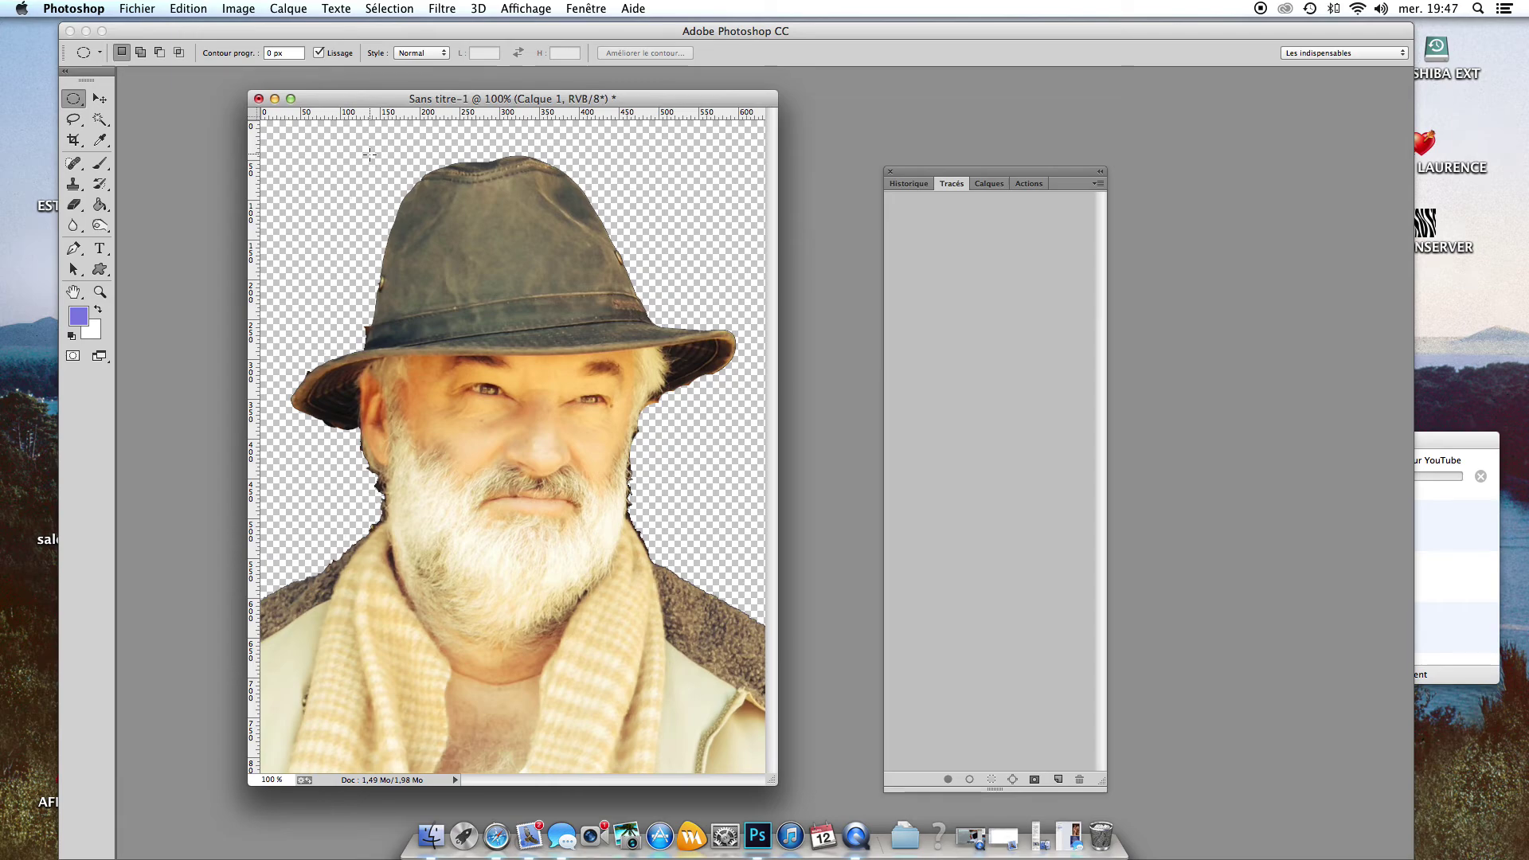
Fill the transparent background with the purple foreground colour using the Paint Bucket.
left_click(99, 206)
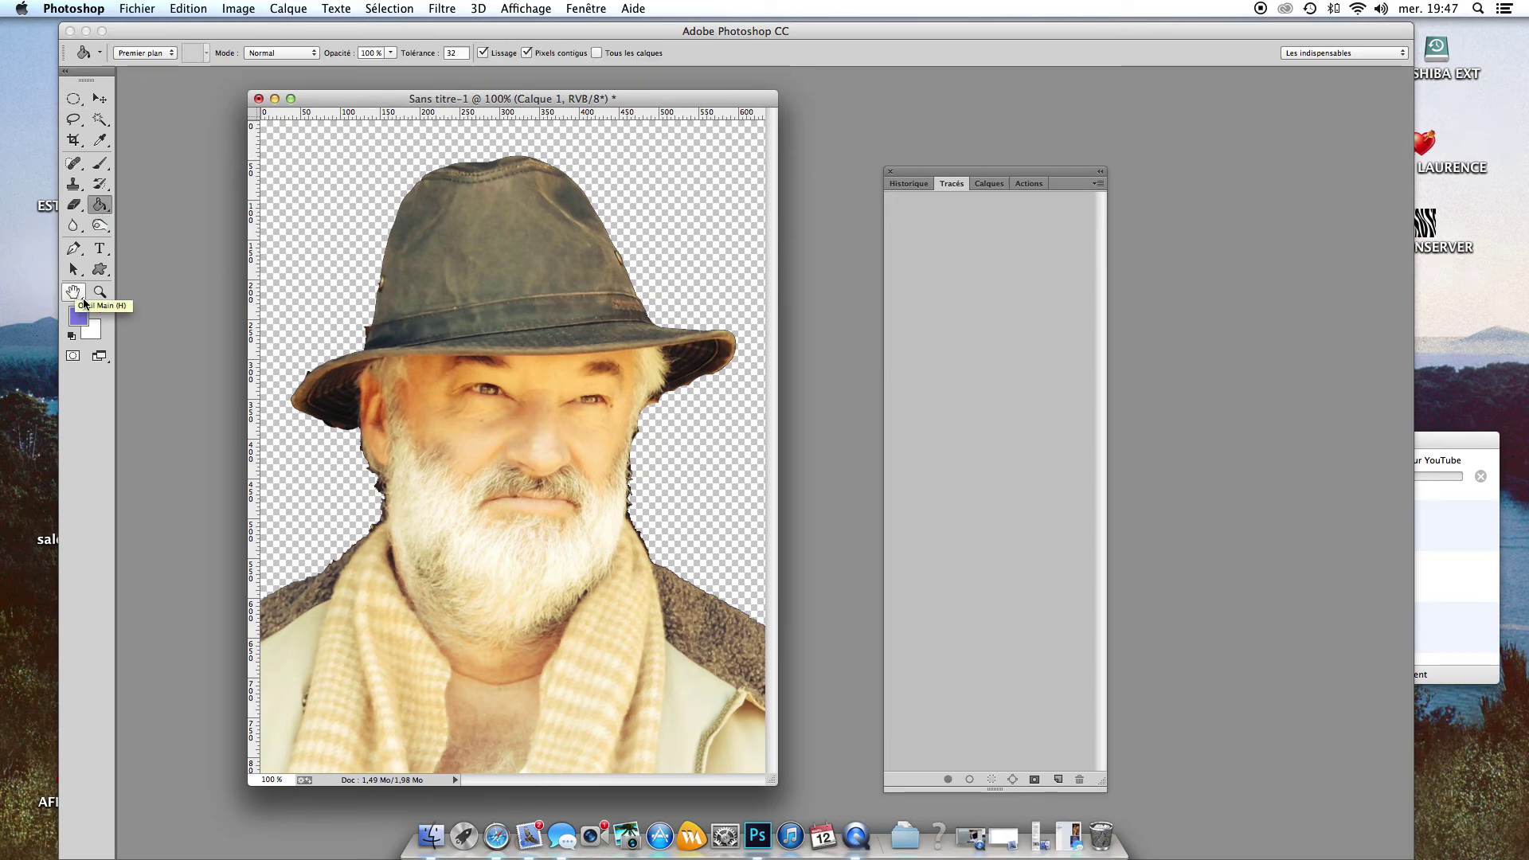
left_click(304, 184)
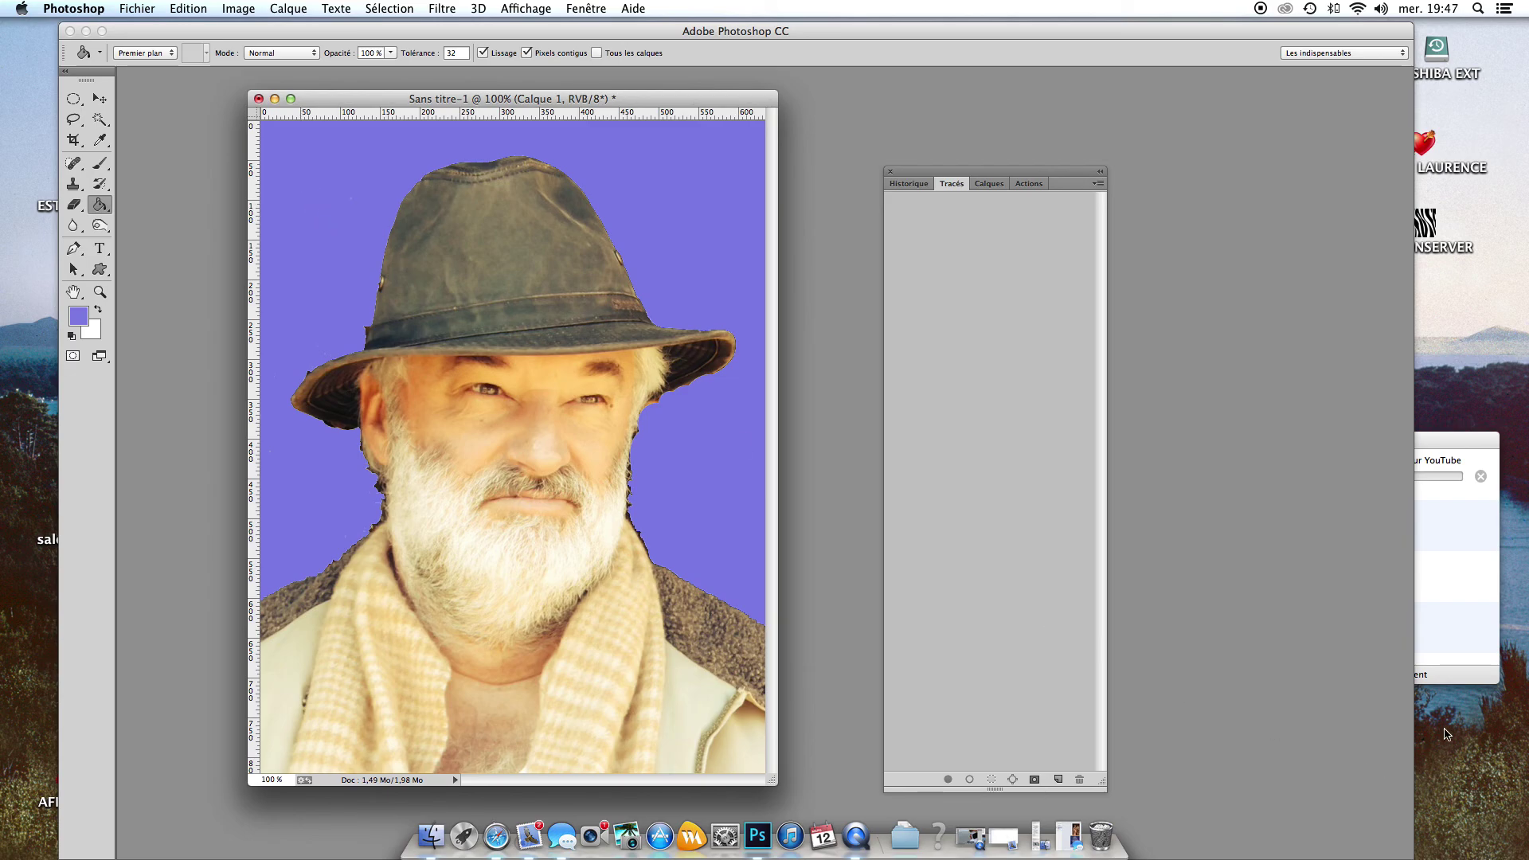
Minimize the portrait document and the Photoshop window, and bring up QuickTime Player's recording options.
left_click(275, 99)
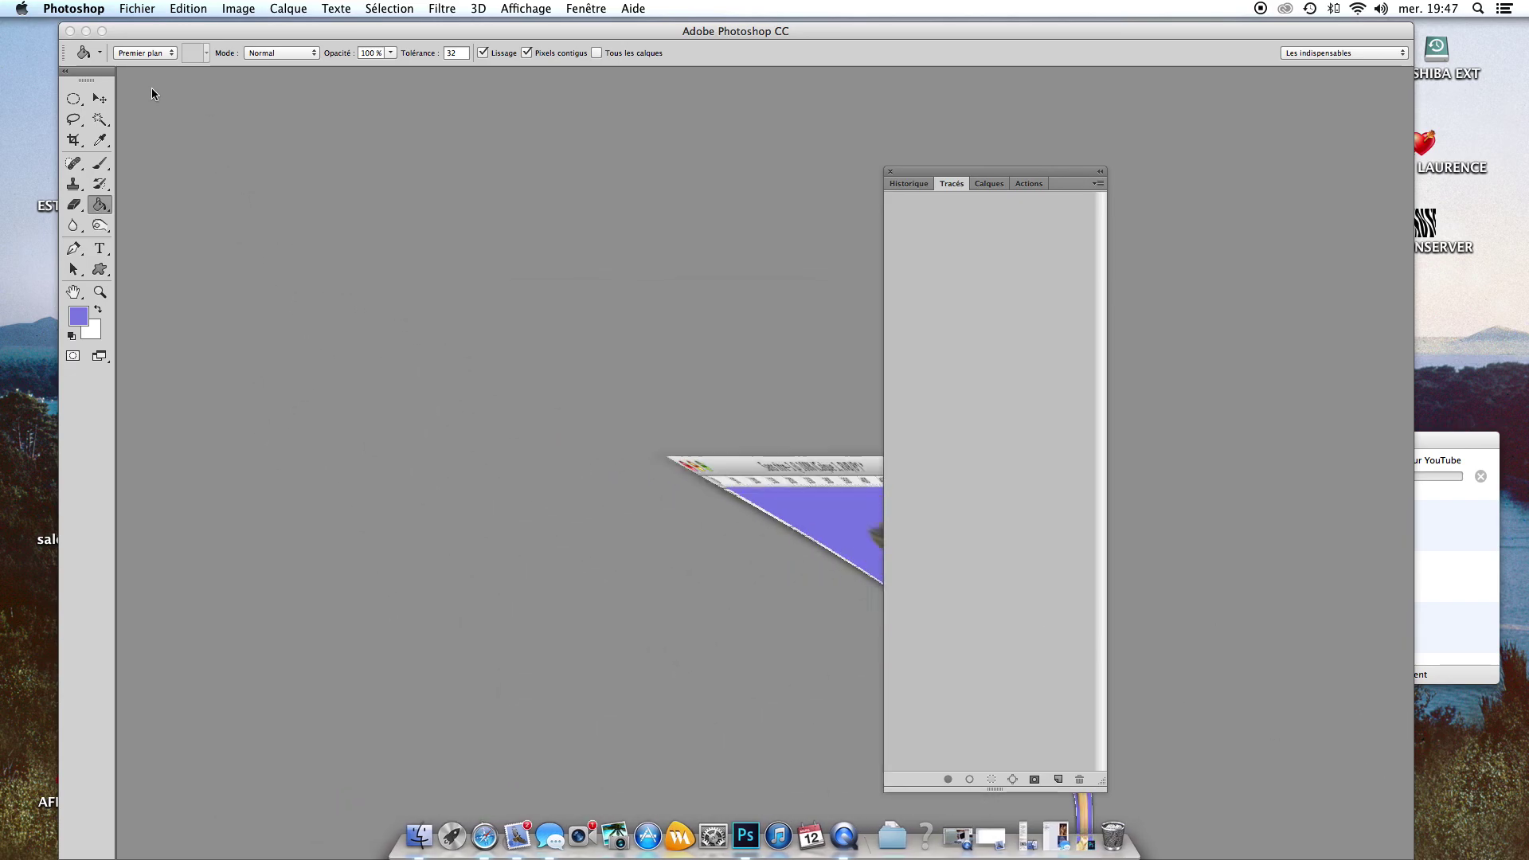
left_click(86, 31)
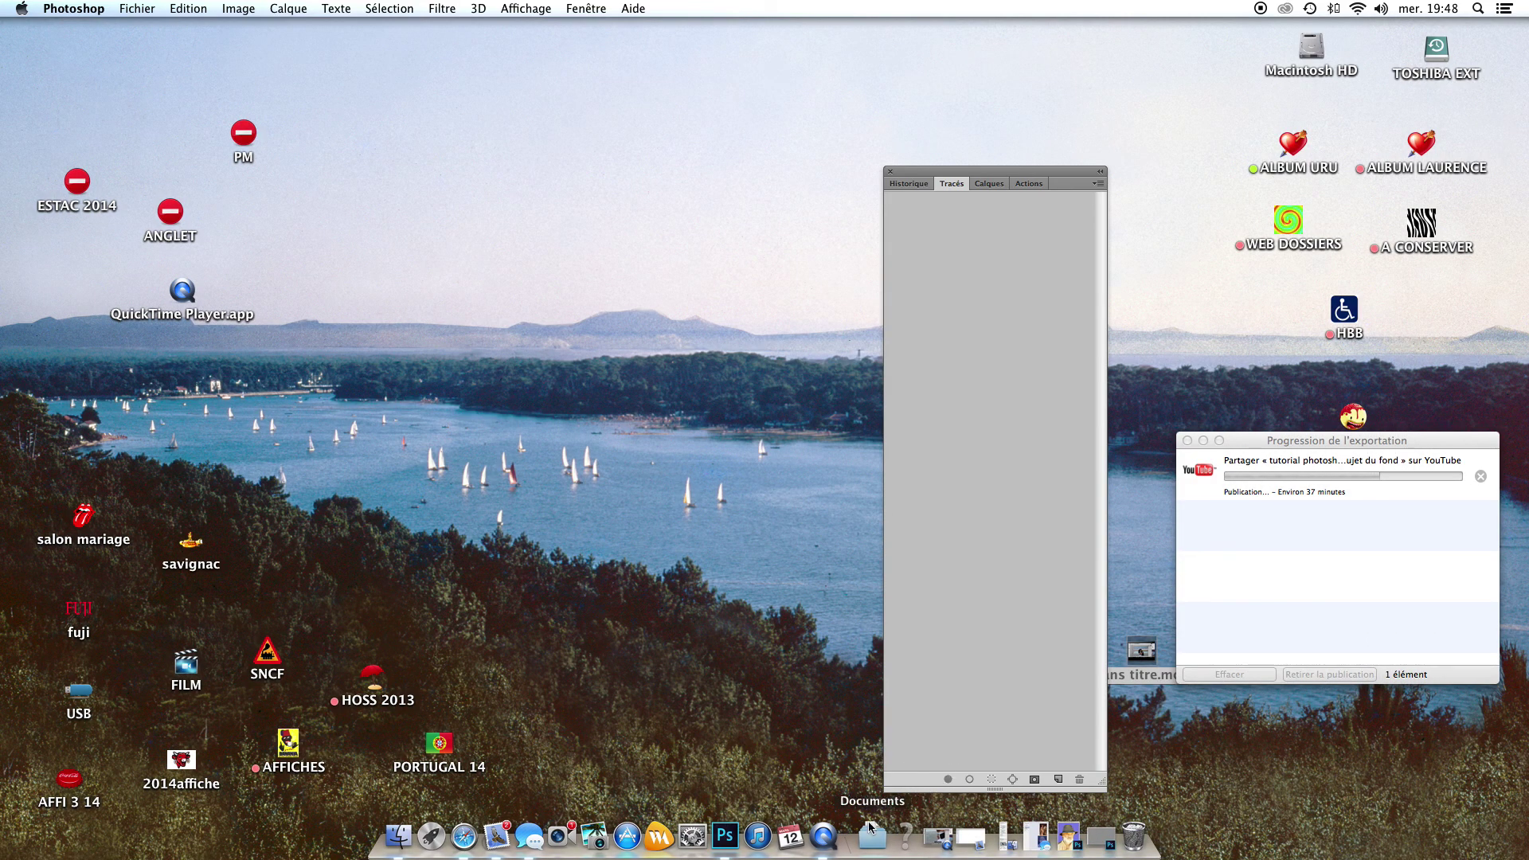
right_click(822, 837)
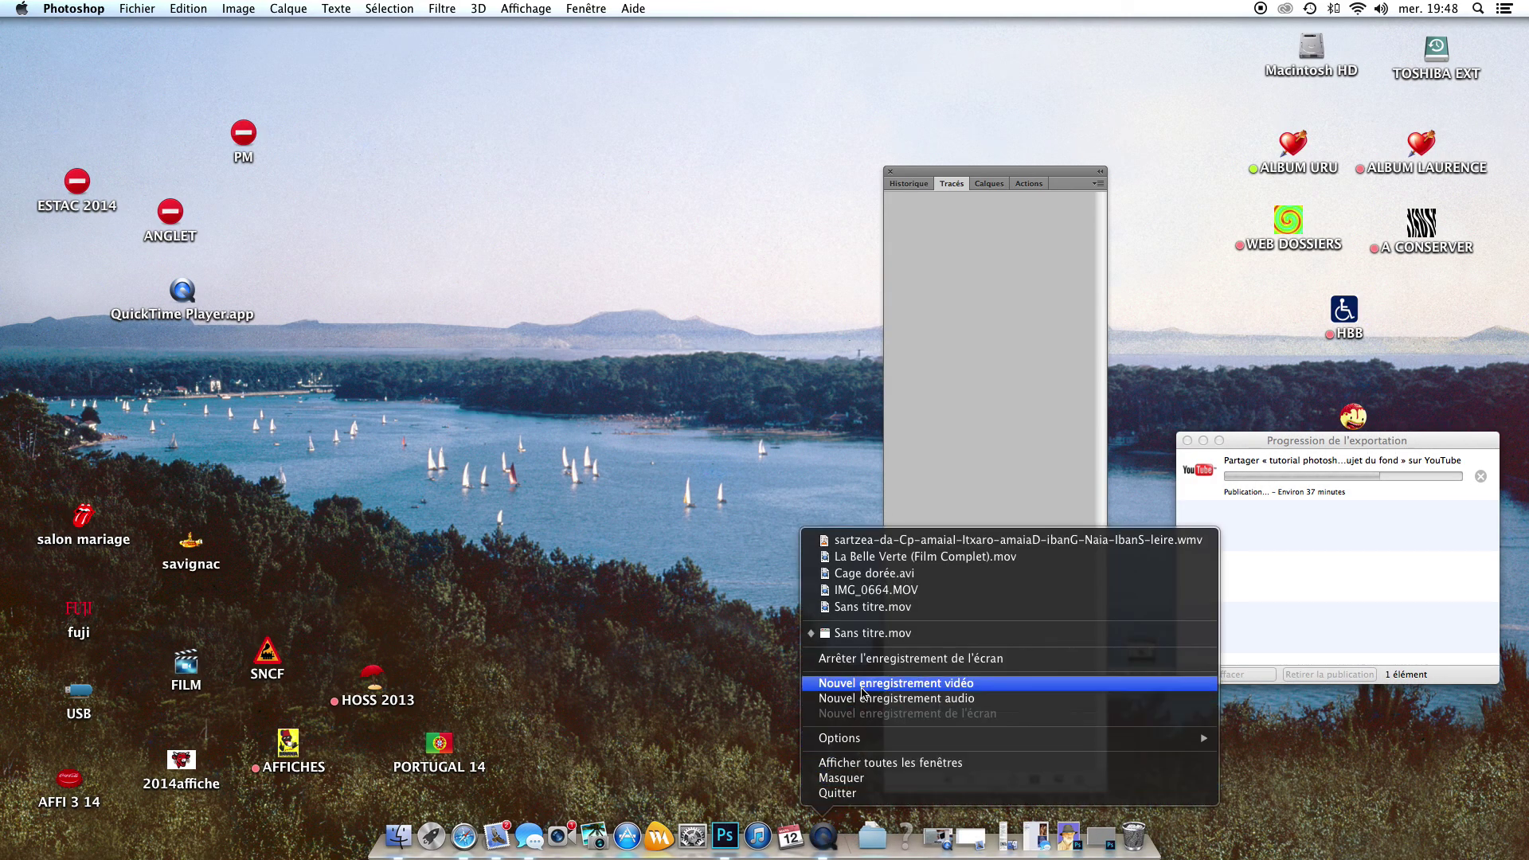